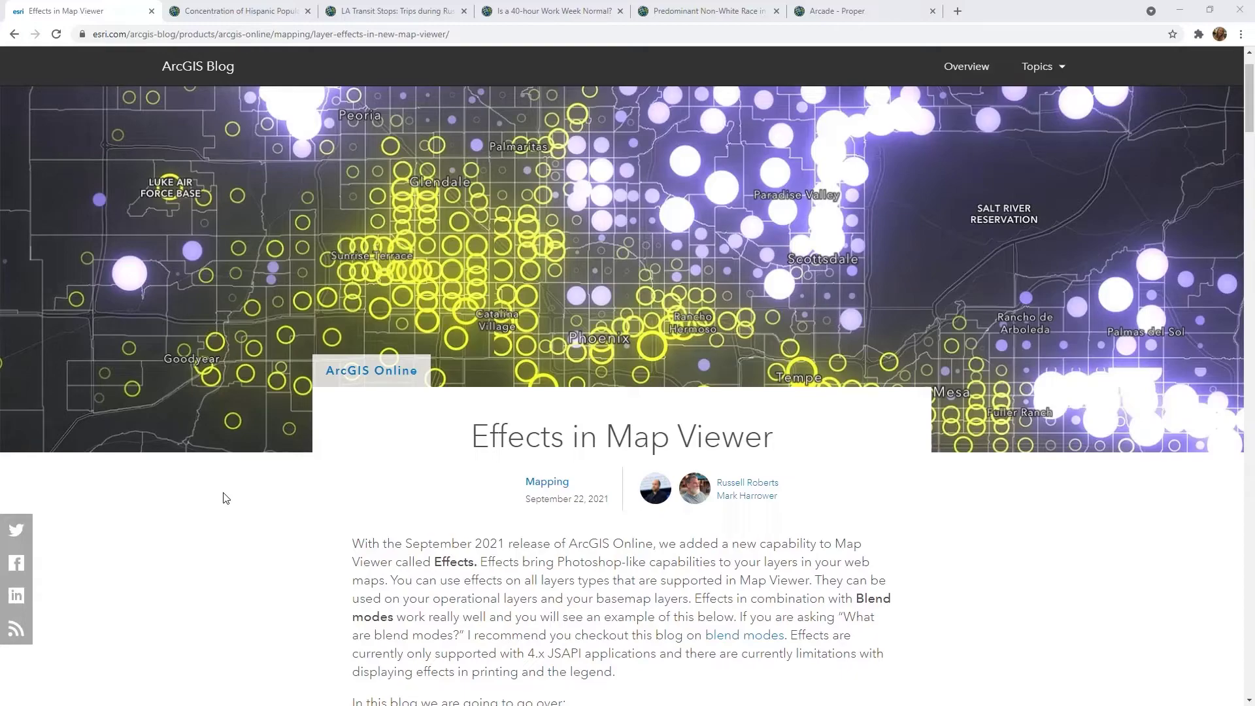
# Switch to the 'Concentration of Hispanic Population in the US (Census 2020)' web map tab
pyautogui.click(264, 9)
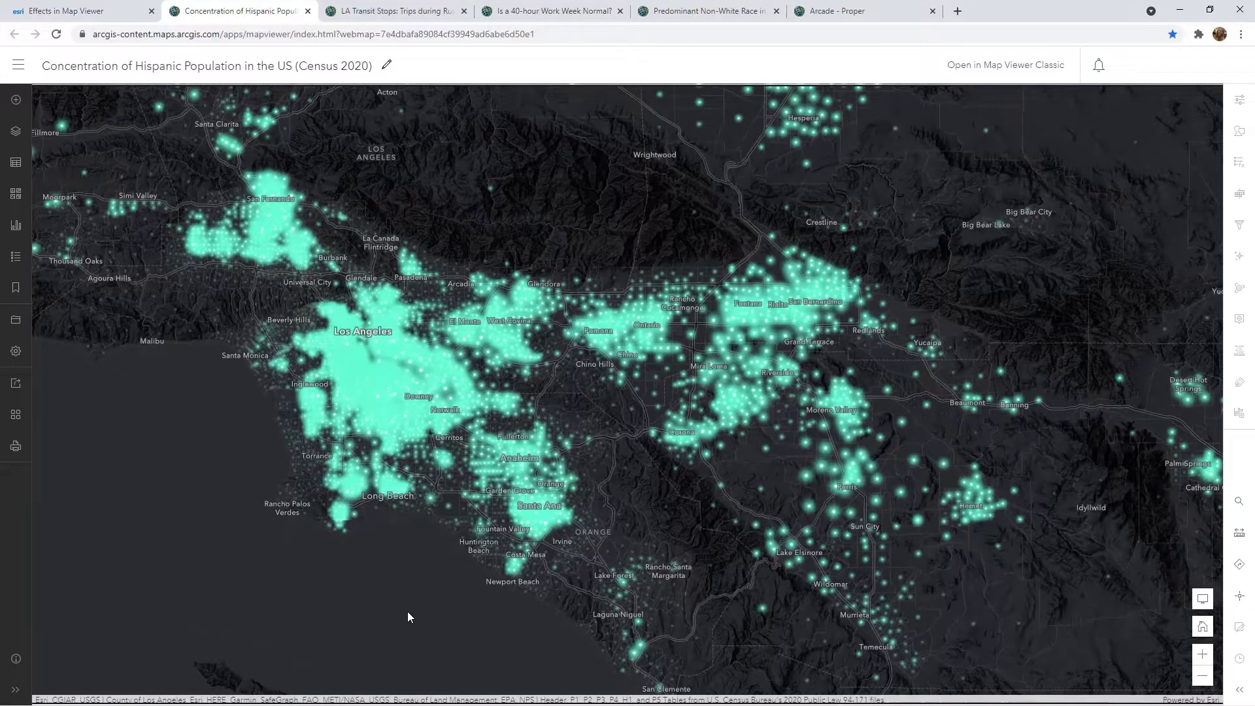
# Change the basemap to Mid-Century Map and show the current basemap's layers
pyautogui.click(16, 194)
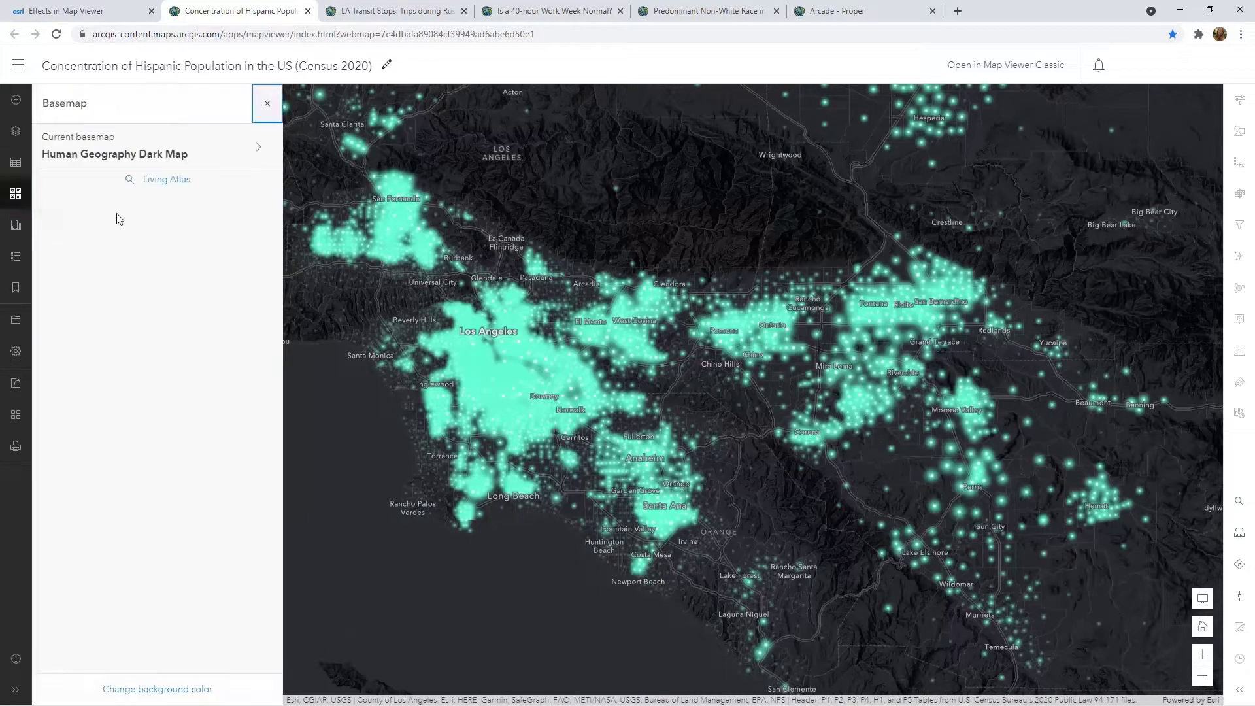
pyautogui.scroll(-4, 230, 291)
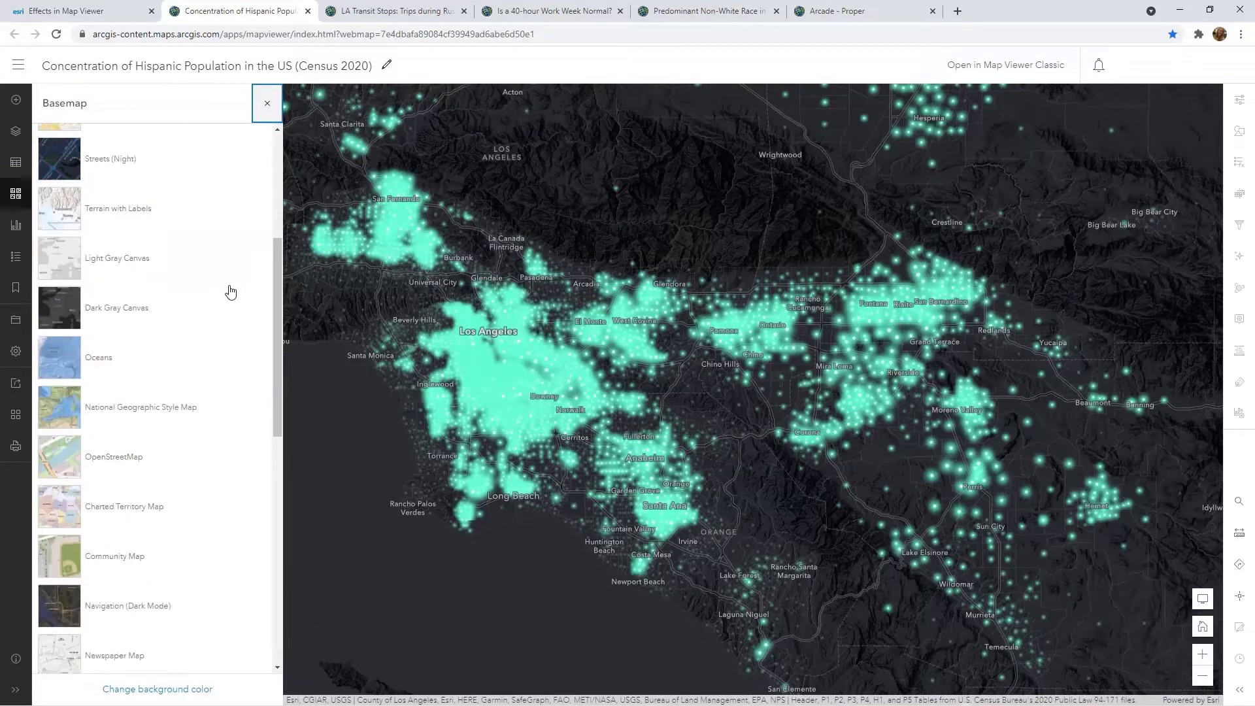
pyautogui.scroll(-5, 230, 291)
pyautogui.click(115, 434)
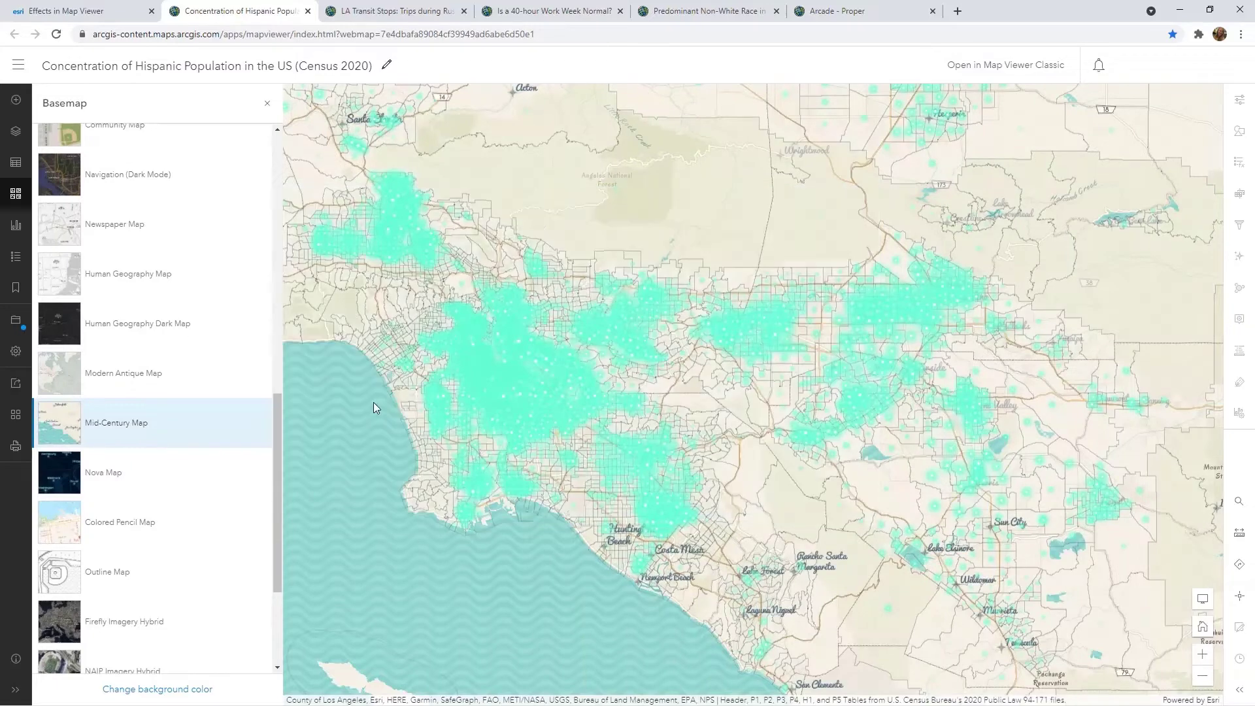
pyautogui.moveTo(383, 413); pyautogui.dragTo(526, 393)
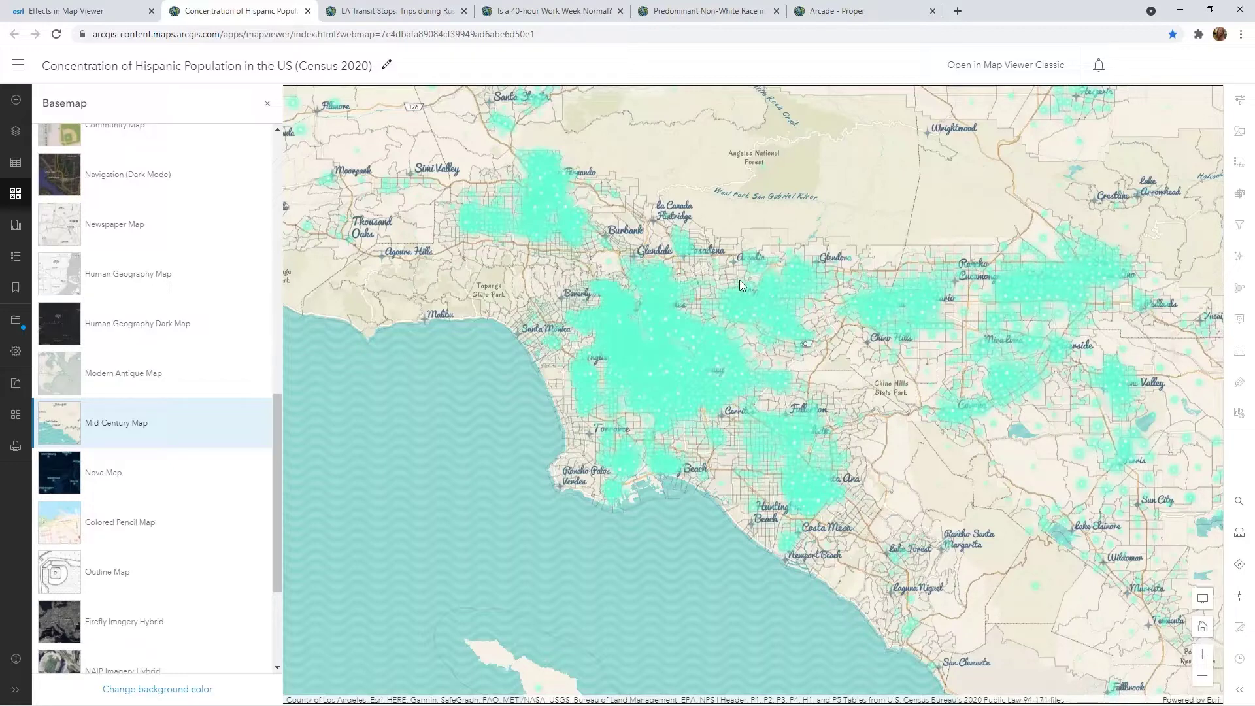
pyautogui.scroll(10, 174, 268)
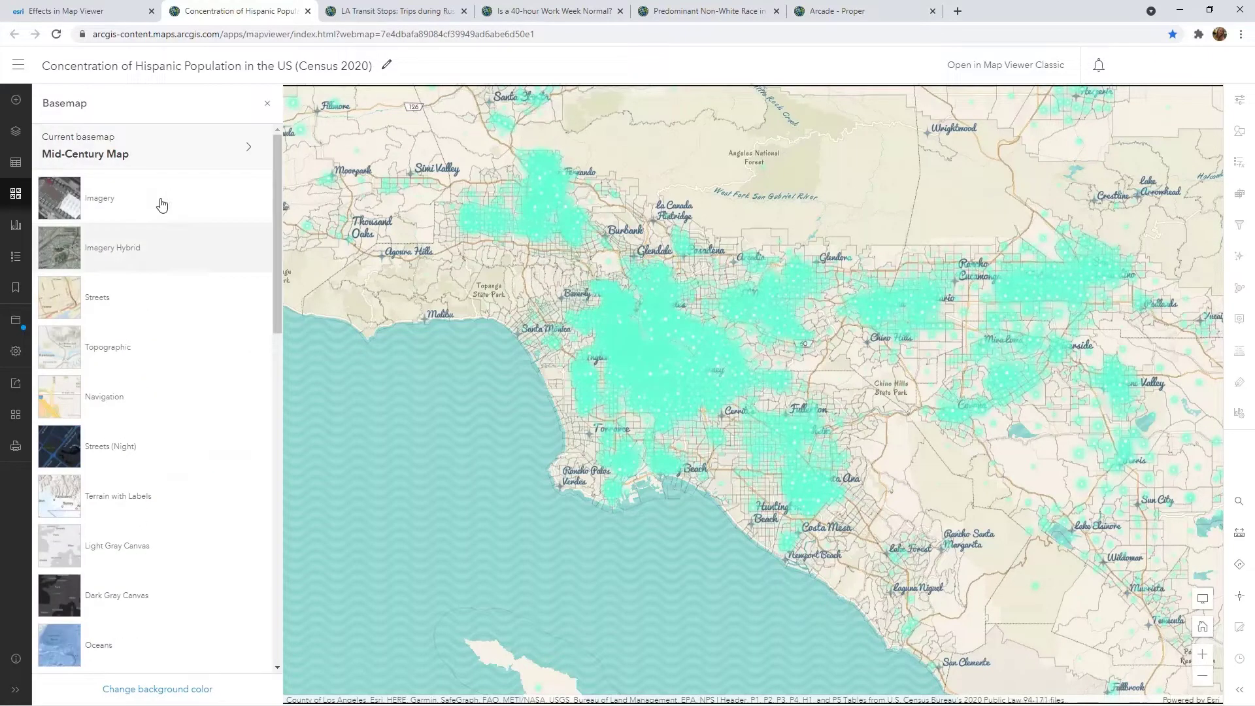
pyautogui.click(157, 158)
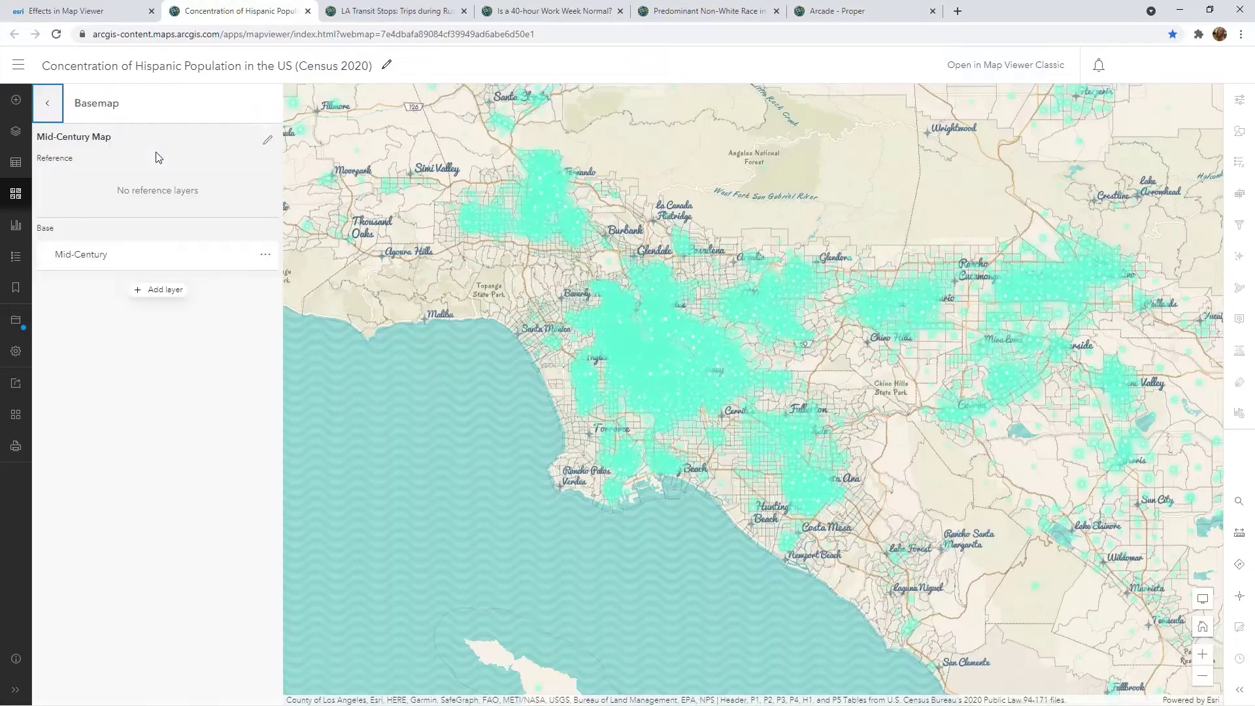
# Open the Mid-Century base layer's properties and bring up its Effects list
pyautogui.click(81, 259)
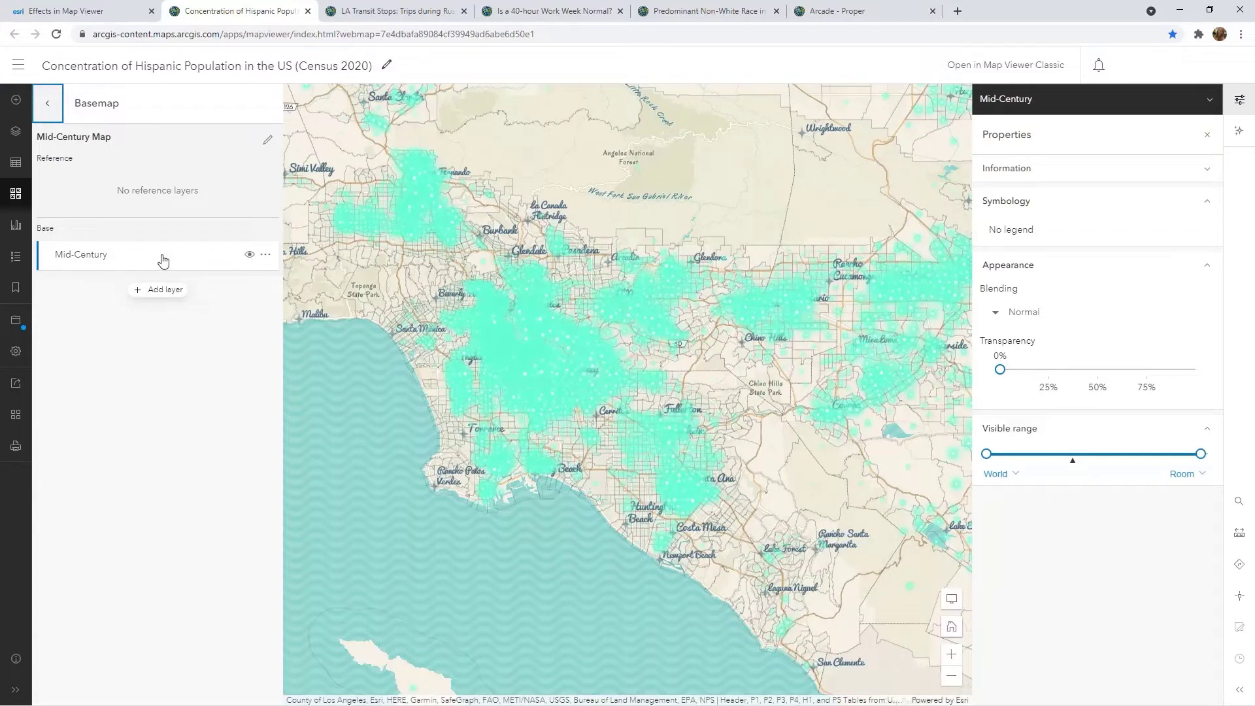
pyautogui.click(16, 193)
pyautogui.click(127, 358)
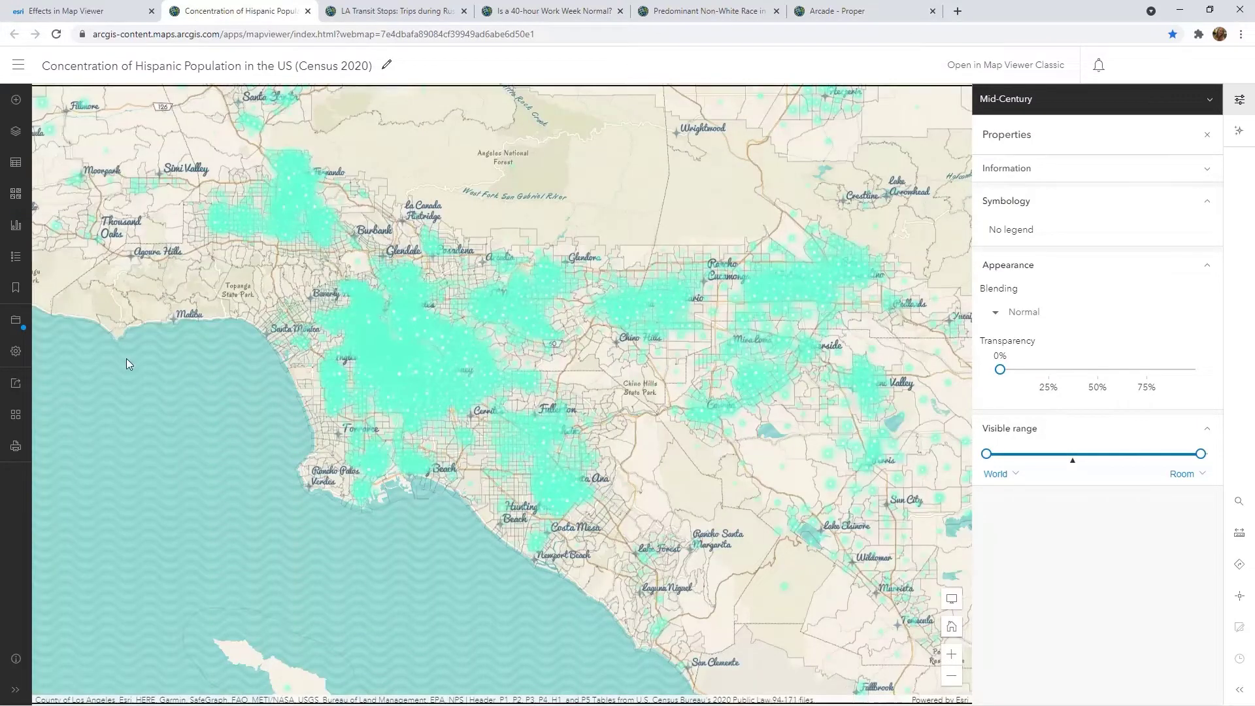
pyautogui.click(1245, 140)
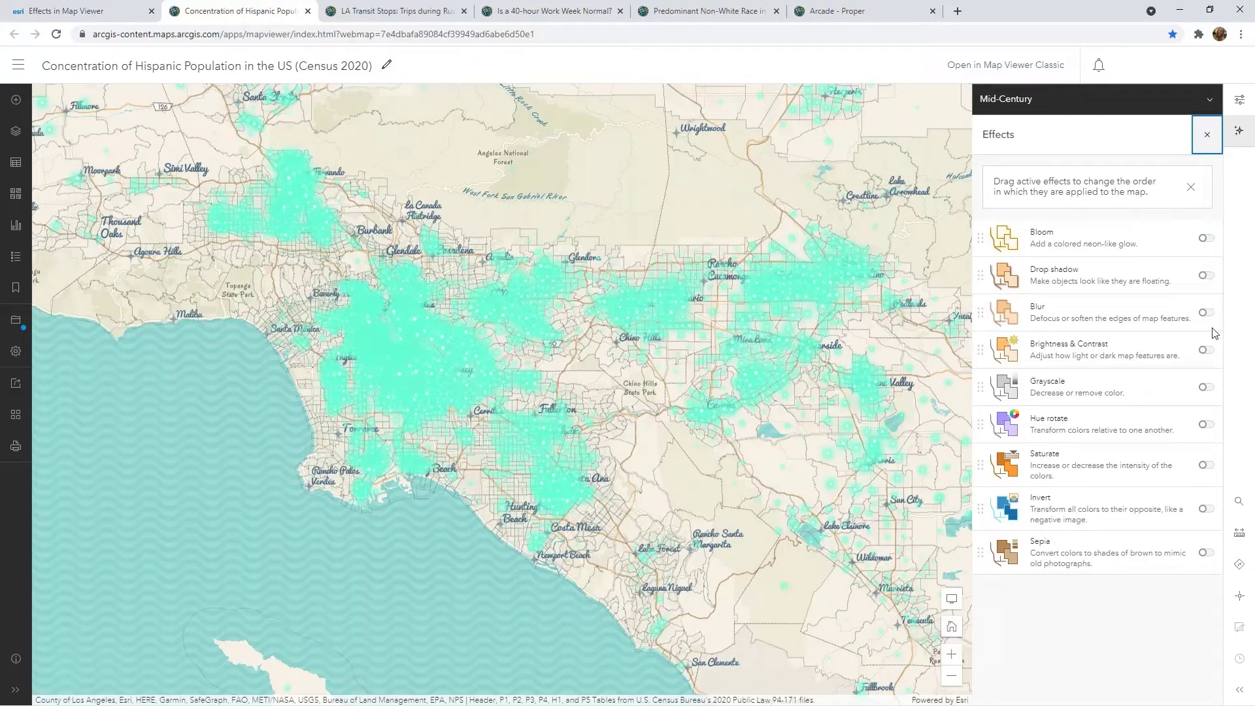
# Turn on Grayscale at strength 33 and Invert for the Mid-Century basemap
pyautogui.click(1206, 388)
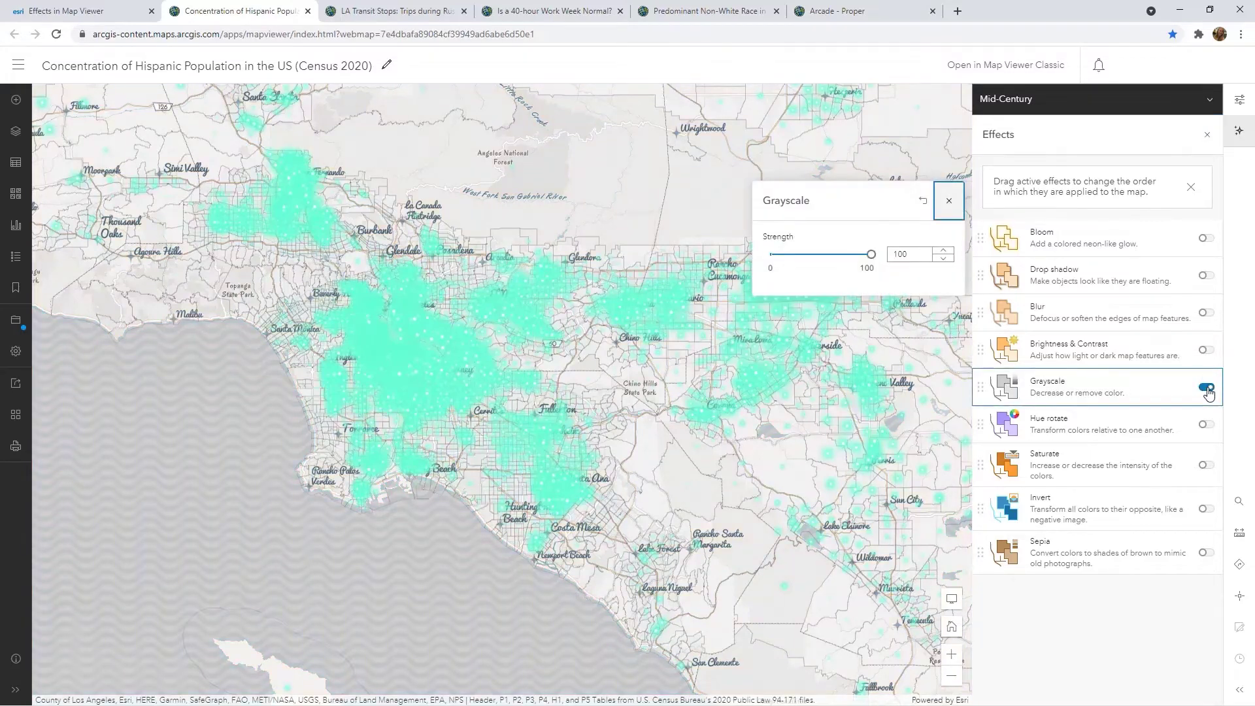
pyautogui.moveTo(870, 254)
pyautogui.mouseDown()
pyautogui.moveTo(769, 256)
pyautogui.moveTo(877, 255)
pyautogui.mouseUp()
pyautogui.click(949, 202)
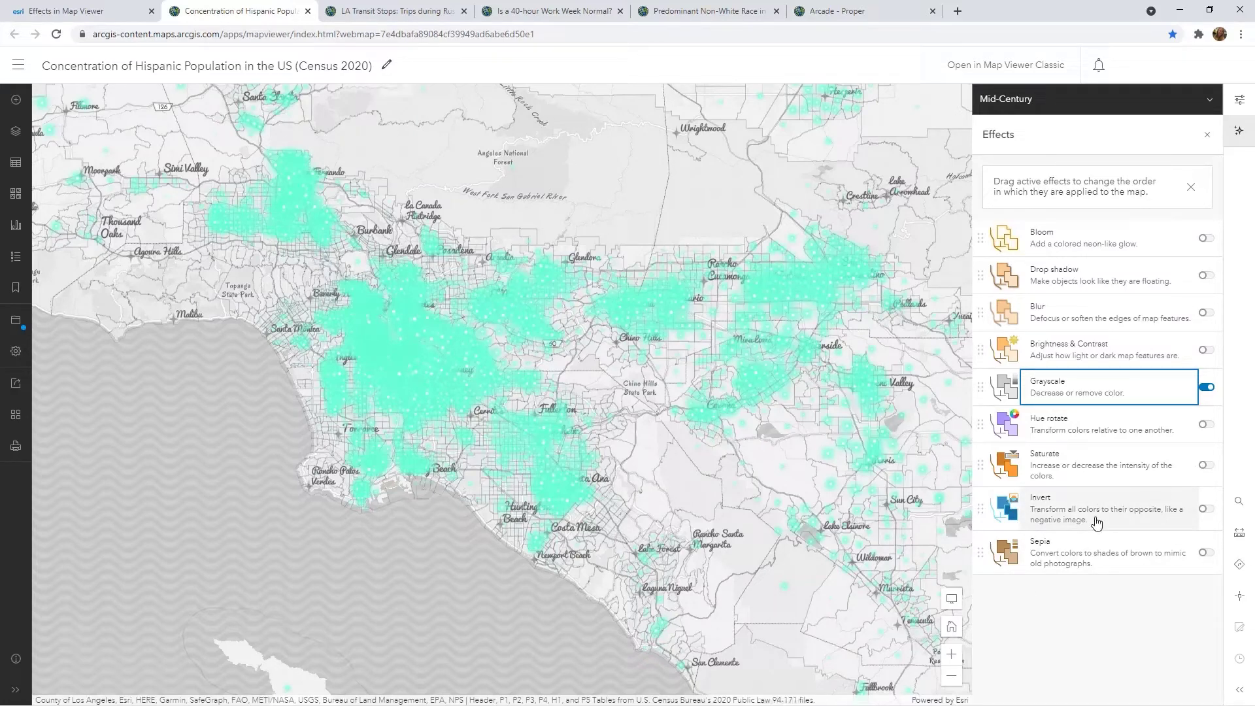
pyautogui.click(1207, 511)
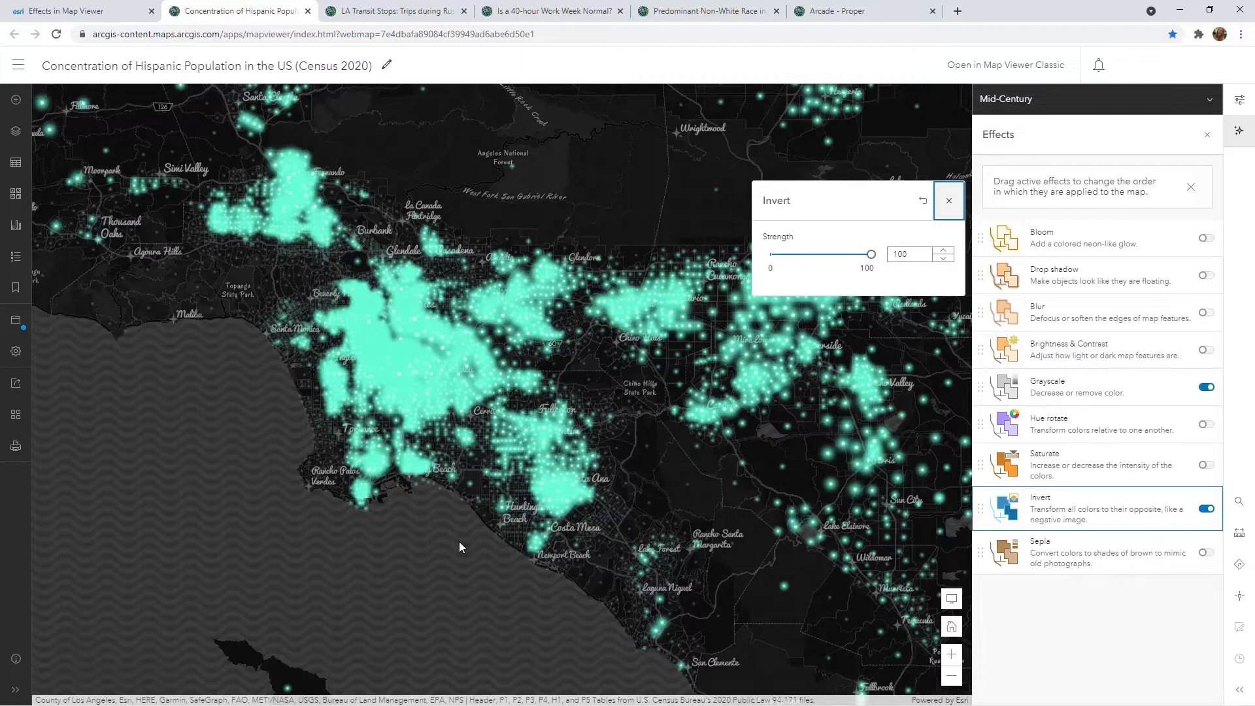
pyautogui.click(947, 201)
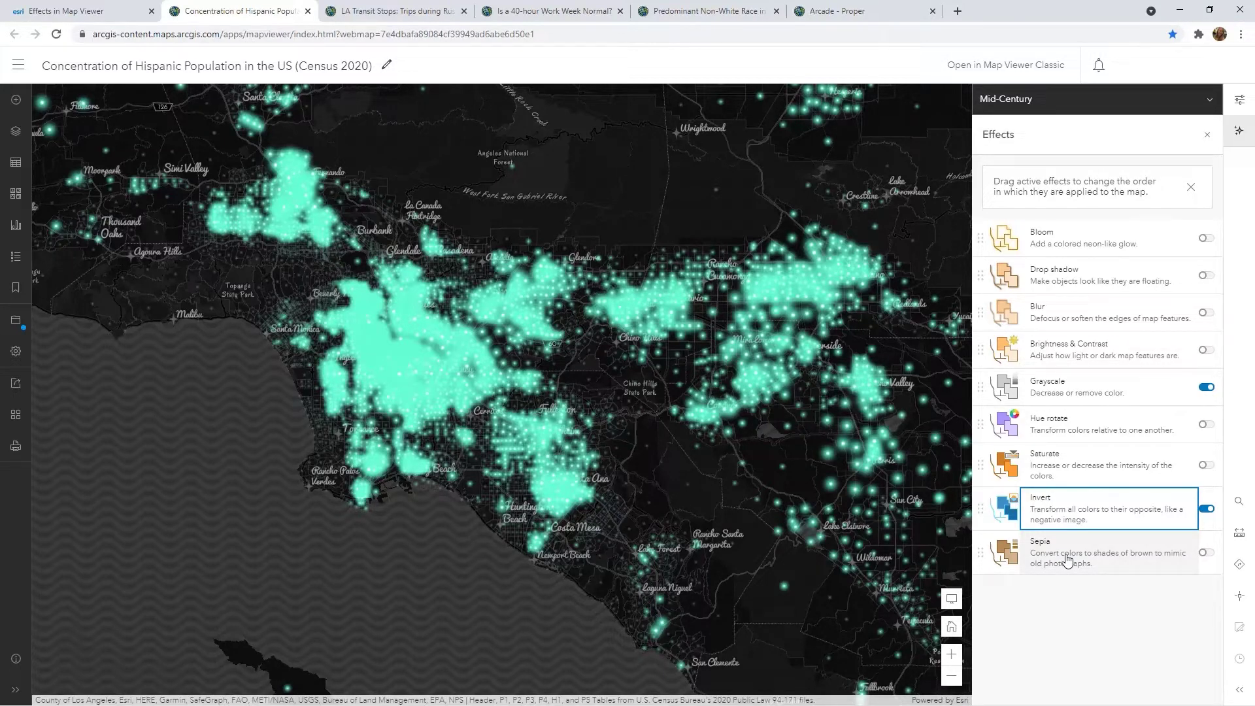
pyautogui.click(1082, 626)
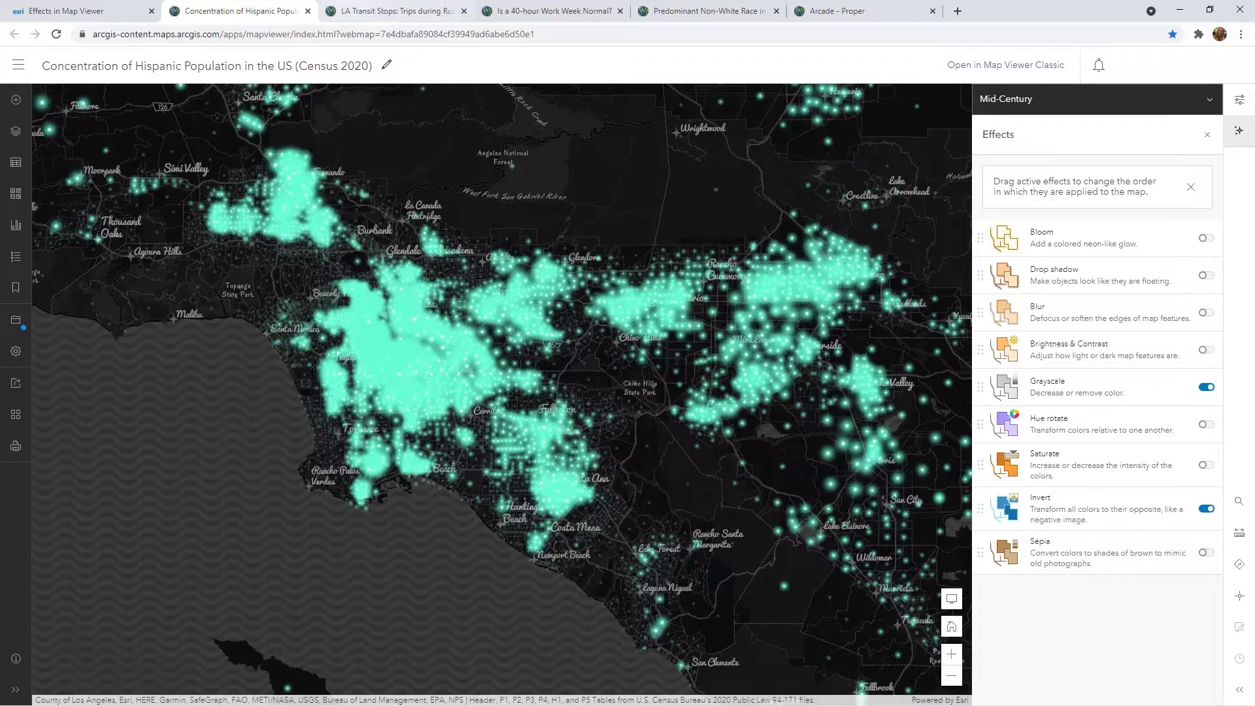
# On the LA Transit Stops map, add a drop shadow: width 2, offset -5/-2, opacity 60
pyautogui.click(396, 11)
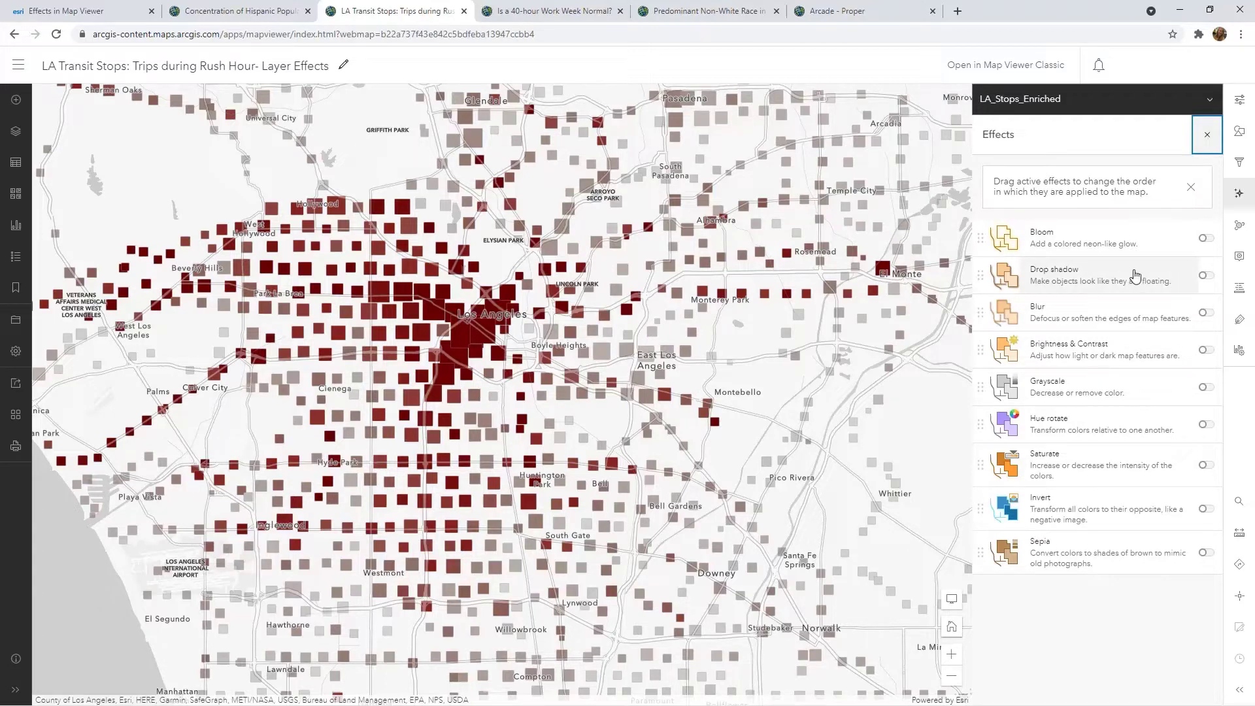
pyautogui.click(1206, 276)
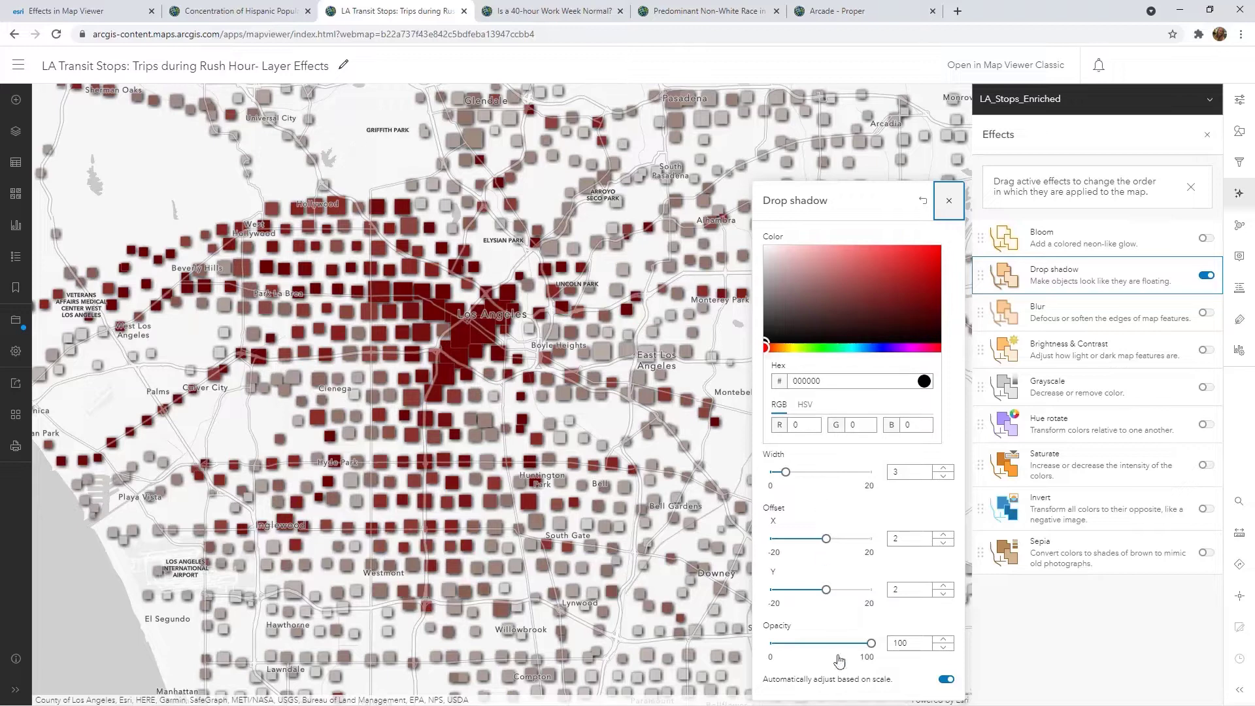
pyautogui.moveTo(786, 479)
pyautogui.mouseDown()
pyautogui.moveTo(866, 470)
pyautogui.moveTo(740, 476)
pyautogui.moveTo(778, 480)
pyautogui.mouseUp()
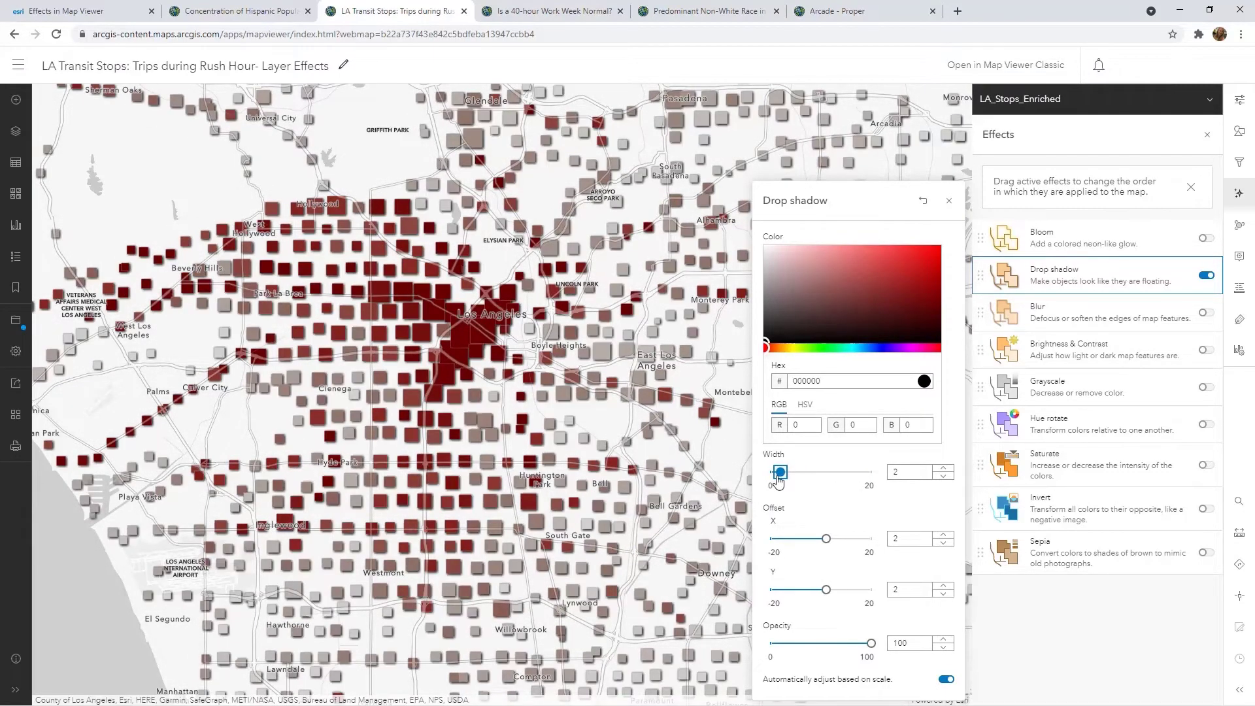
pyautogui.press('Tab')
pyautogui.moveTo(826, 538)
pyautogui.mouseDown()
pyautogui.moveTo(792, 540)
pyautogui.moveTo(853, 539)
pyautogui.moveTo(808, 539)
pyautogui.mouseUp()
pyautogui.click(826, 589)
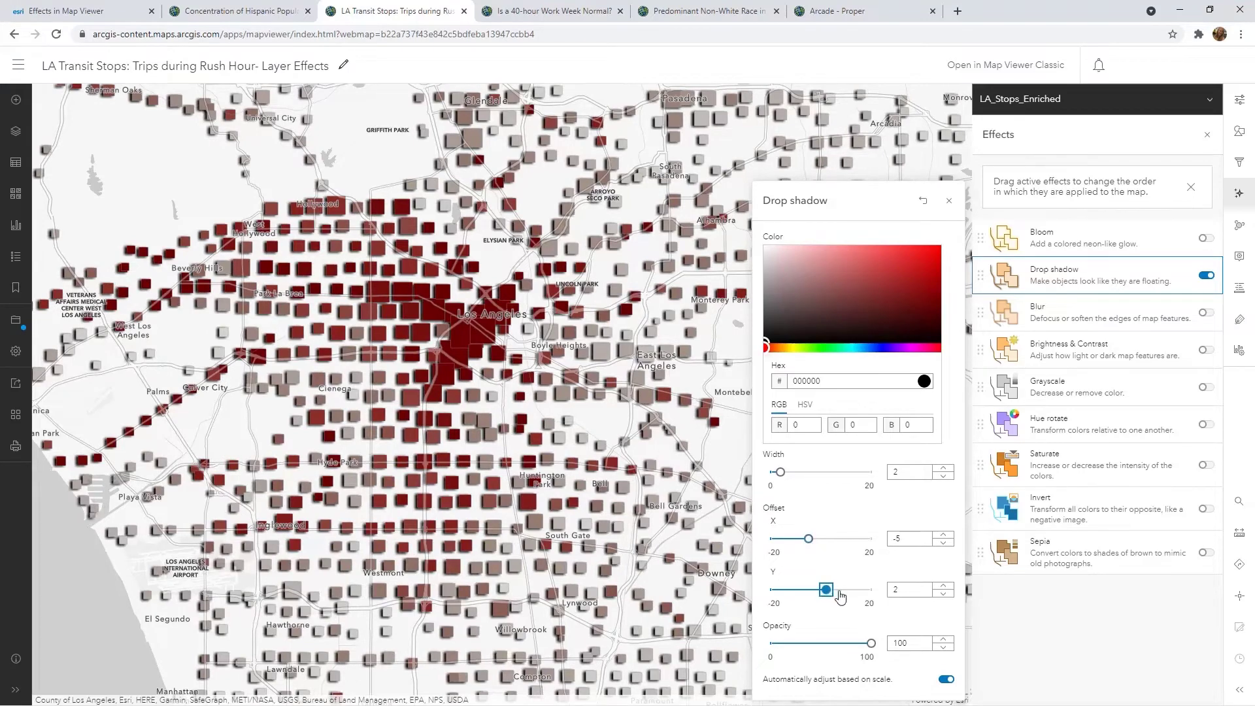
pyautogui.moveTo(826, 589)
pyautogui.mouseDown()
pyautogui.moveTo(797, 589)
pyautogui.moveTo(841, 586)
pyautogui.moveTo(816, 589)
pyautogui.mouseUp()
pyautogui.moveTo(871, 644); pyautogui.dragTo(833, 650)
# Colour the shadow dark blue 242173, then go to the 40-hour Work Week map
pyautogui.click(911, 285)
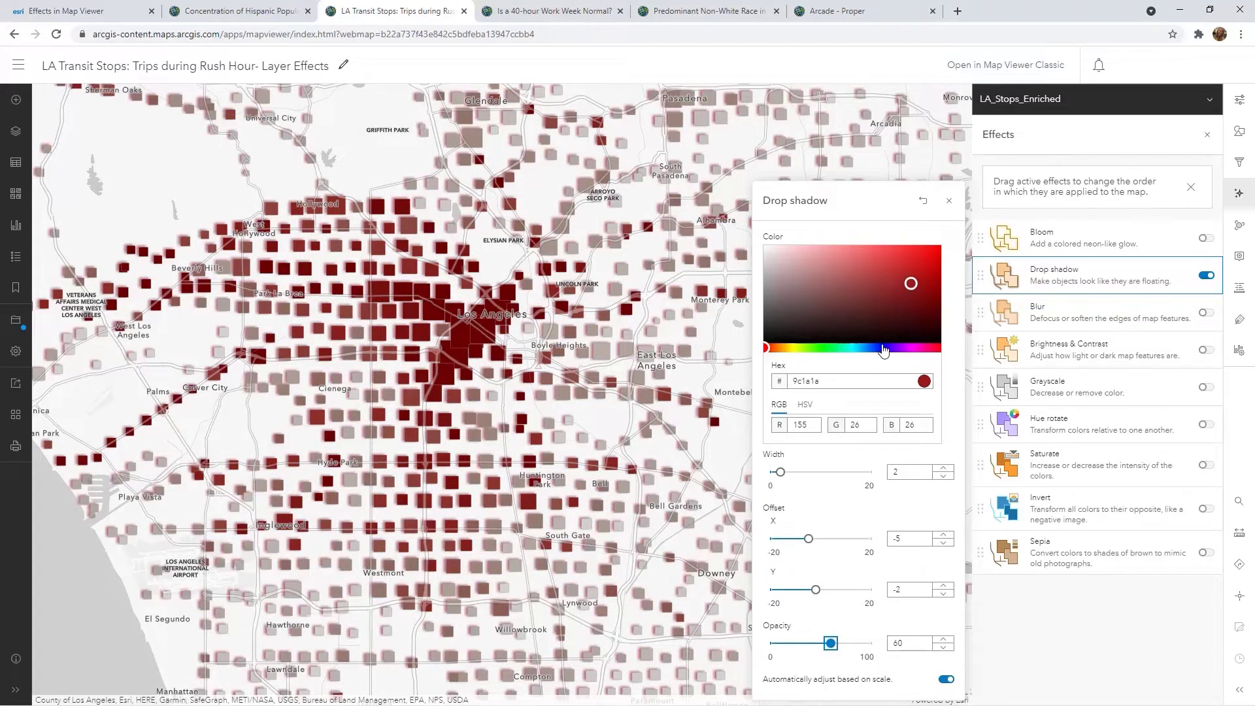
pyautogui.click(883, 347)
pyautogui.click(891, 300)
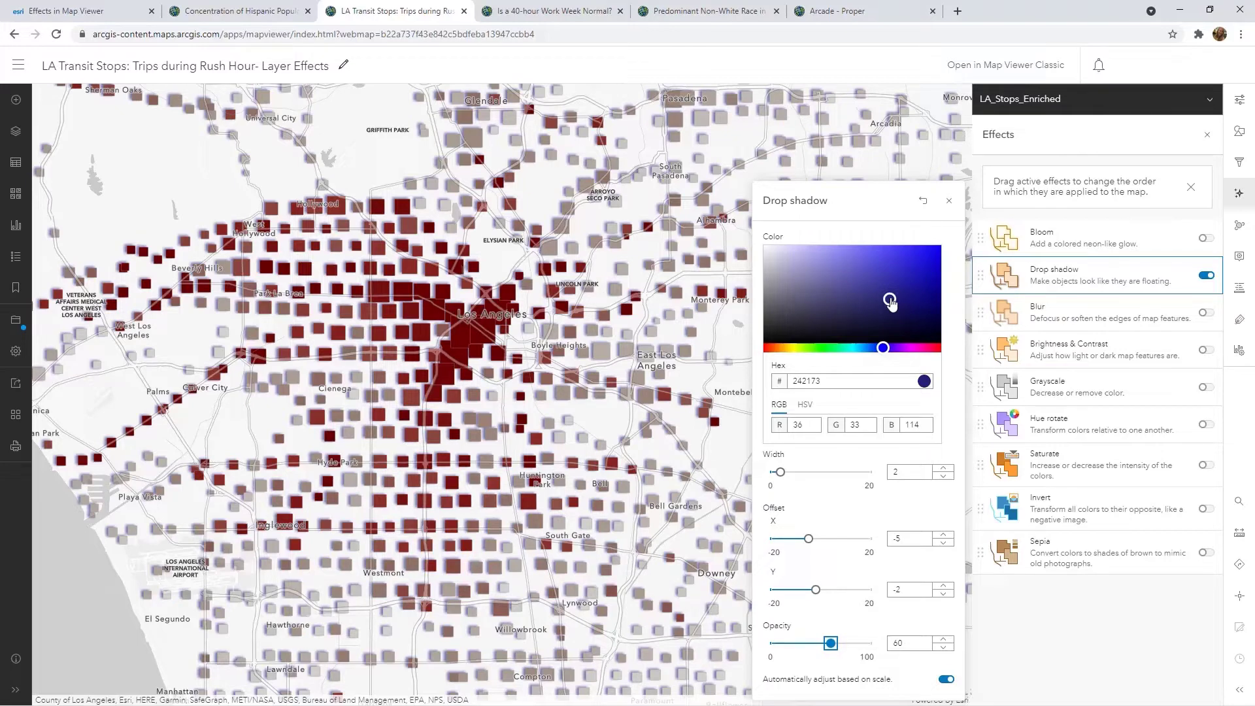
pyautogui.click(949, 200)
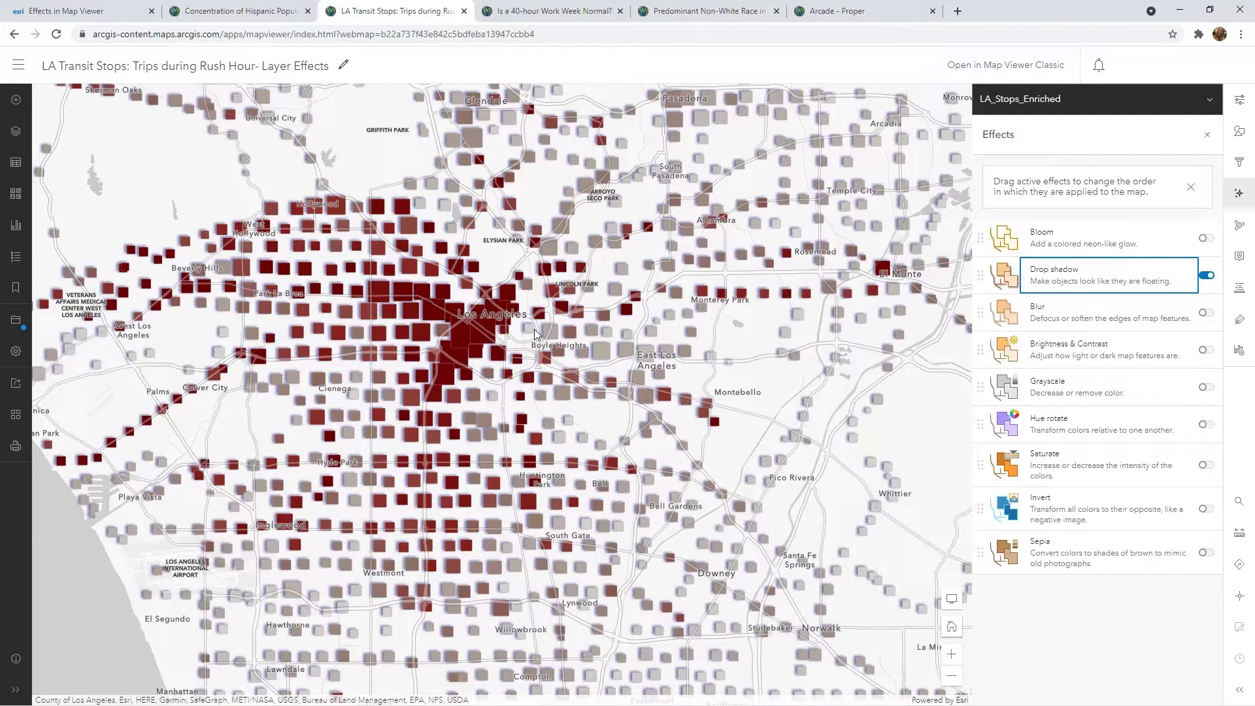
pyautogui.click(554, 10)
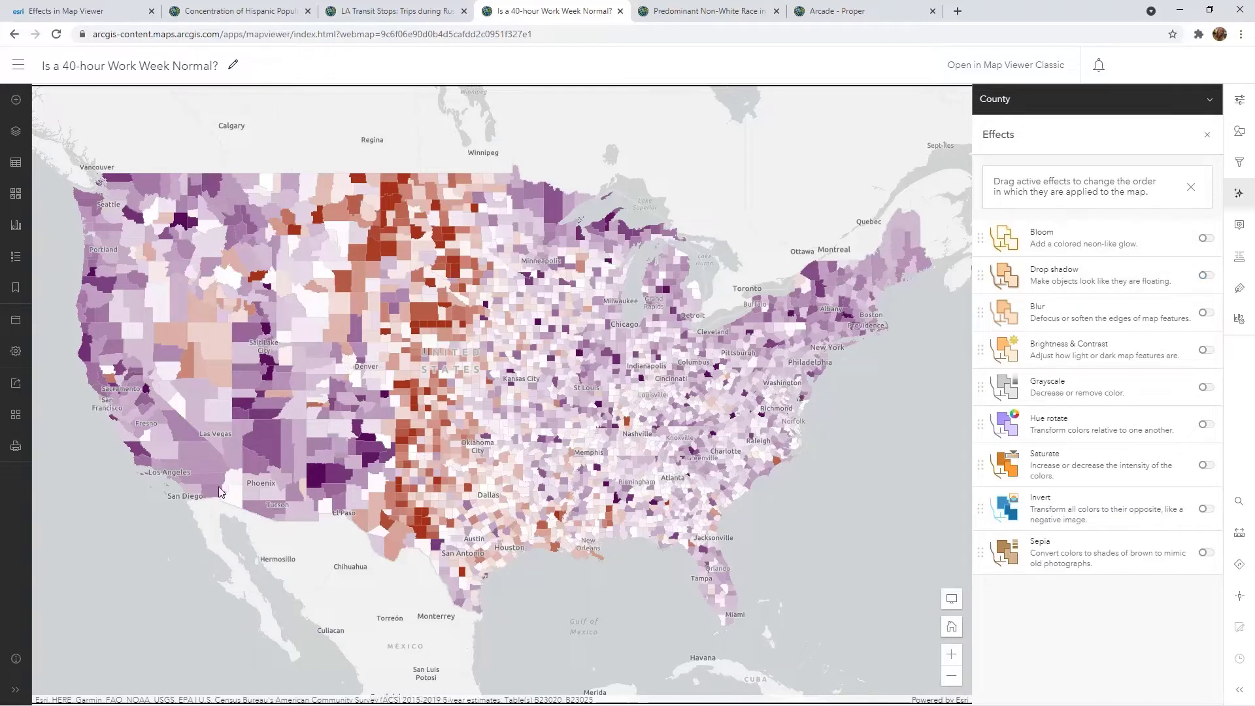
# Give the county layer a width-7 drop shadow with X offset -7, then go to the next map
pyautogui.click(1206, 276)
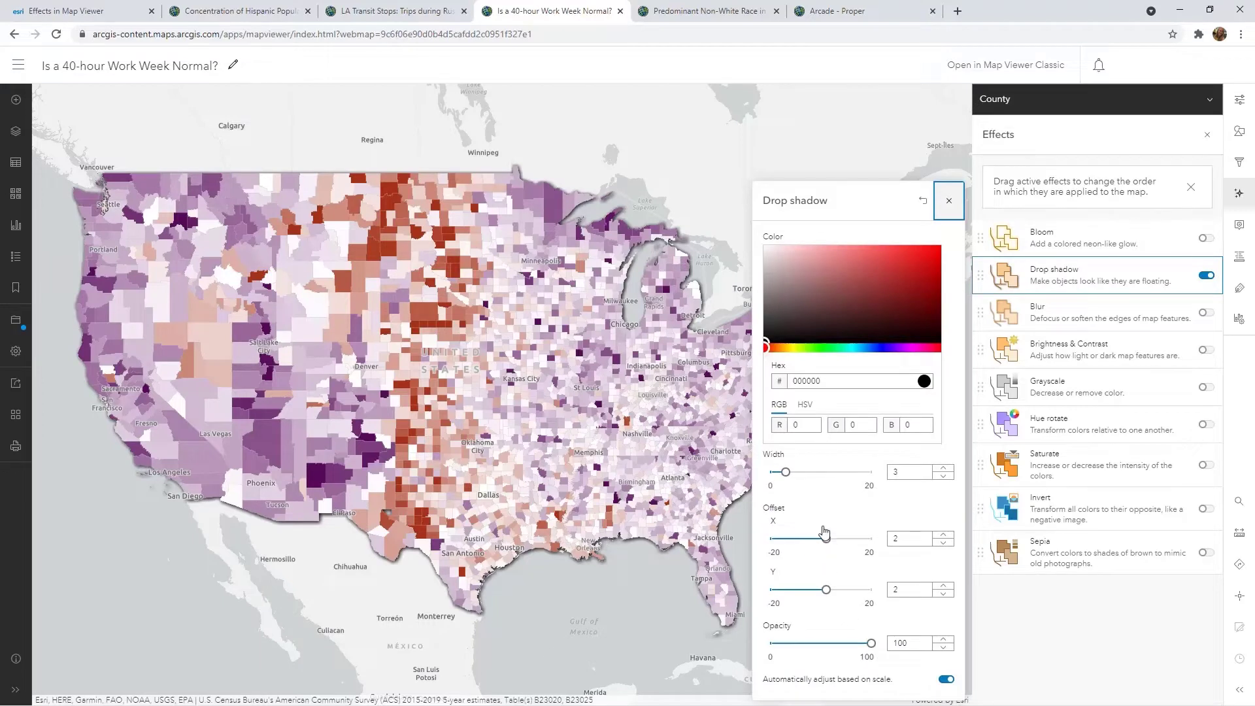
pyautogui.moveTo(785, 471); pyautogui.dragTo(806, 472)
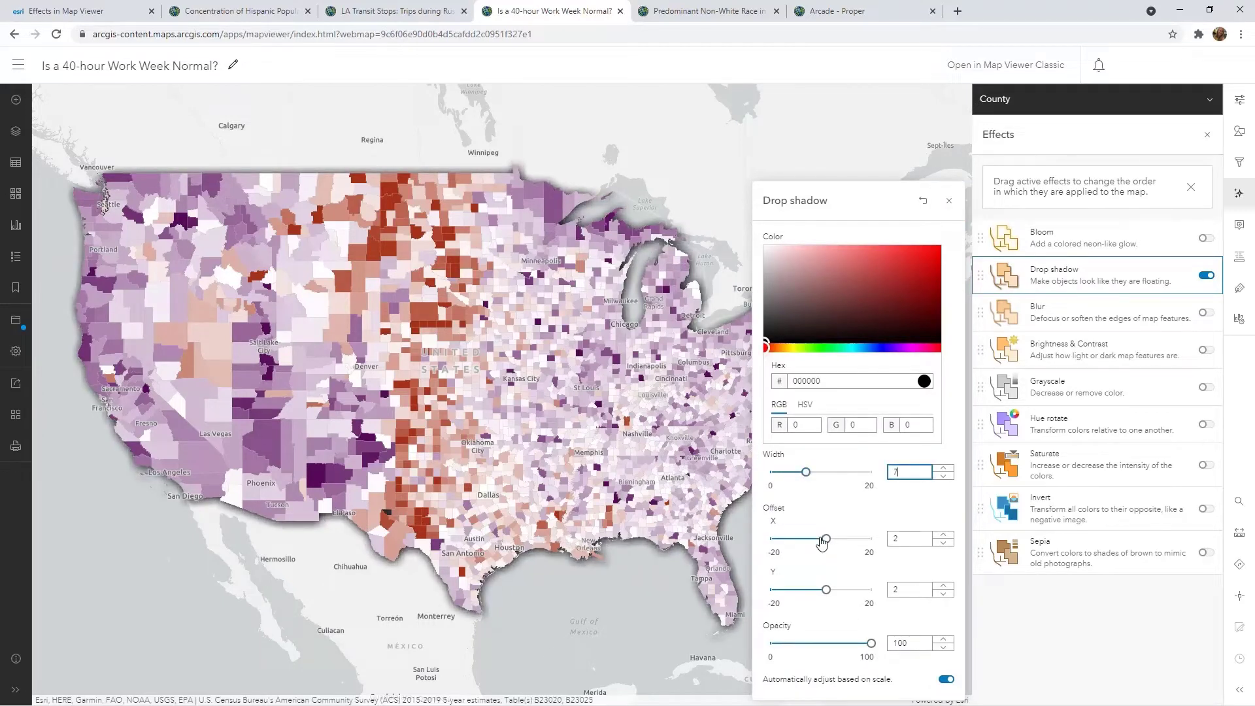
pyautogui.moveTo(825, 538); pyautogui.dragTo(803, 540)
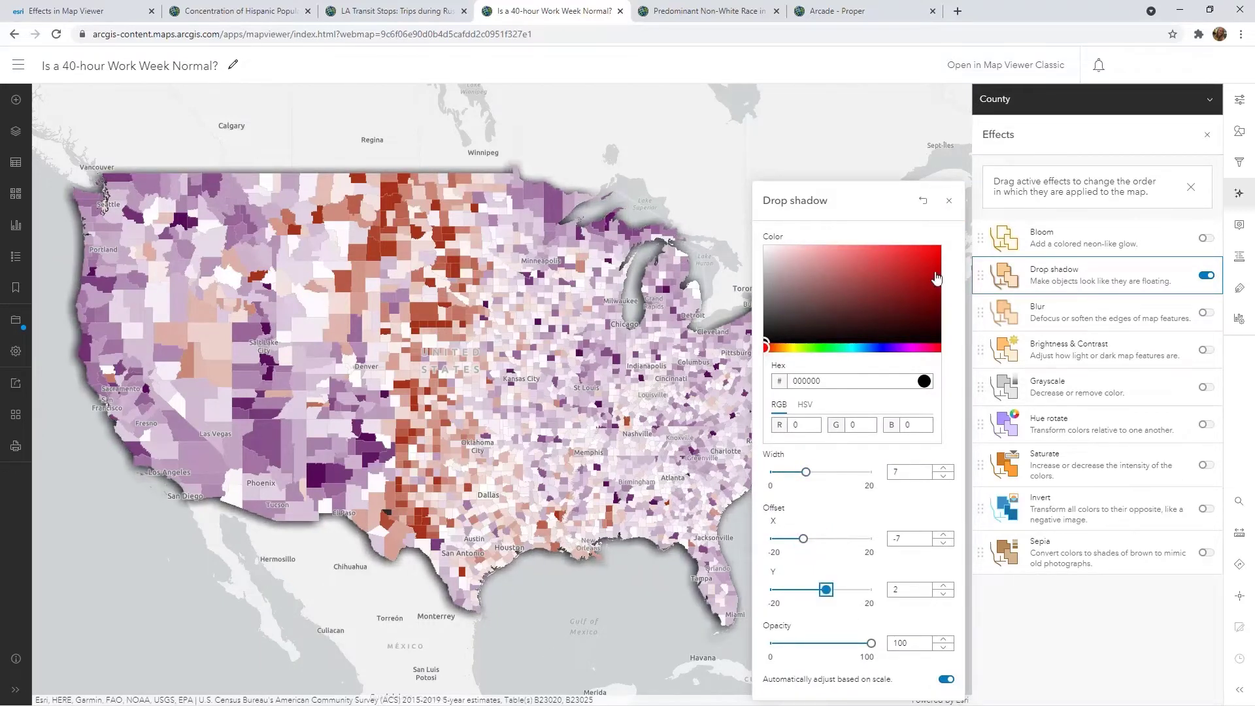
pyautogui.click(949, 201)
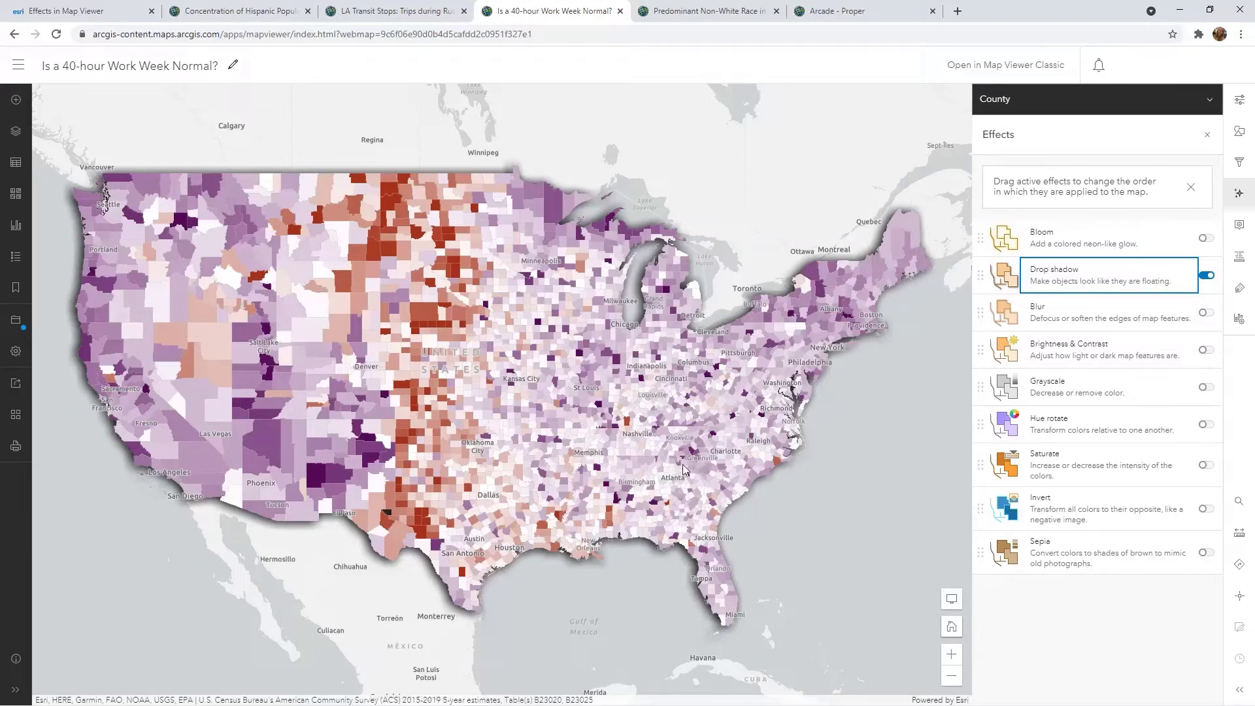
pyautogui.hotkey('ctrl', 'Tab')
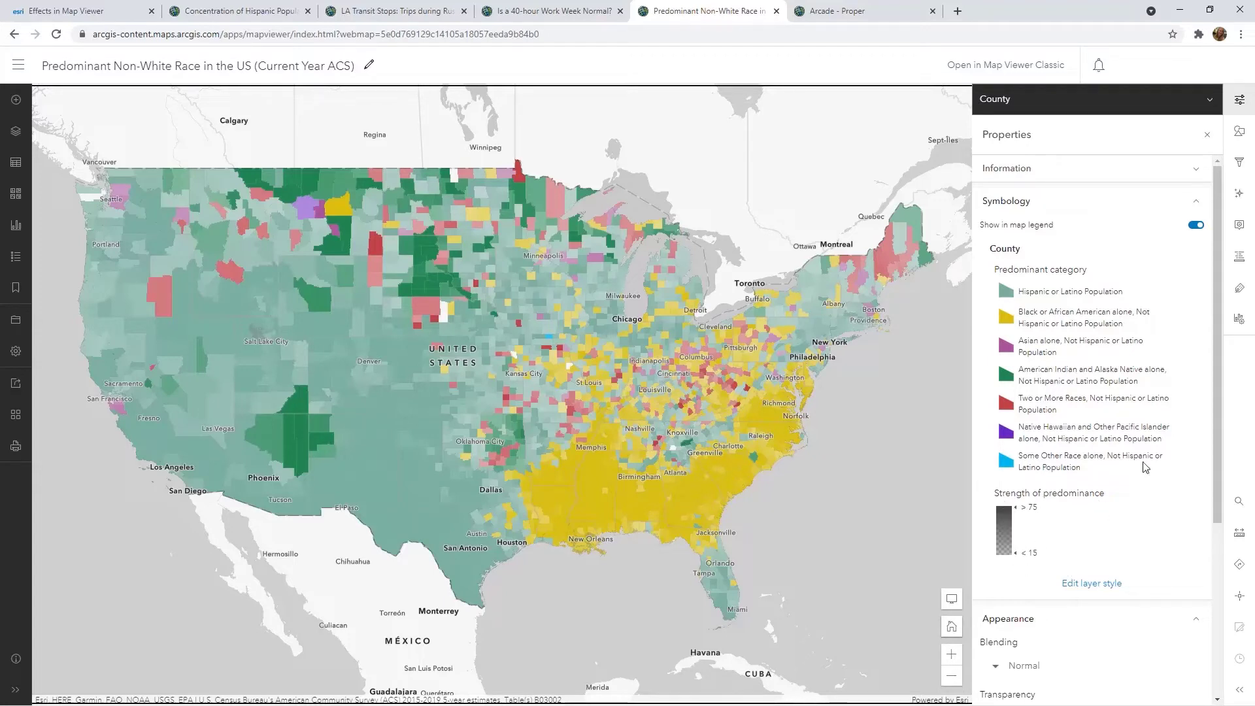
# Add a default drop shadow to the race-map counties, then go to the Arcade - Proper map
pyautogui.click(1249, 196)
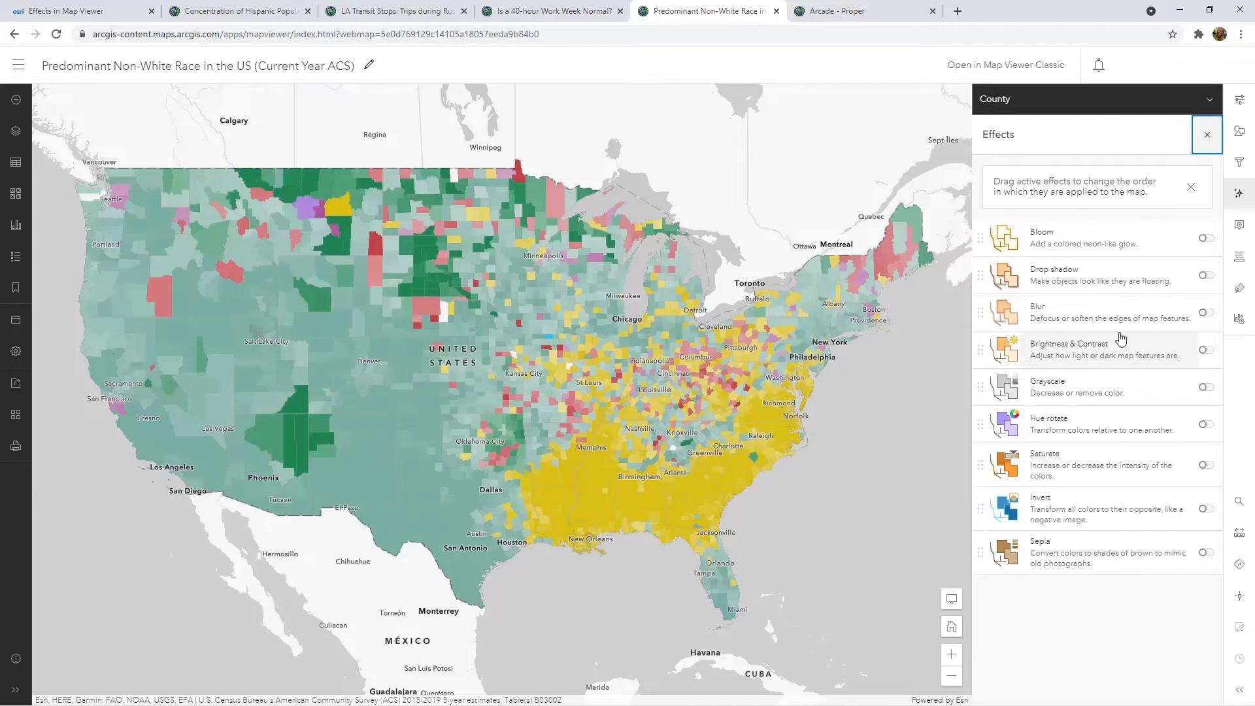
pyautogui.click(1207, 279)
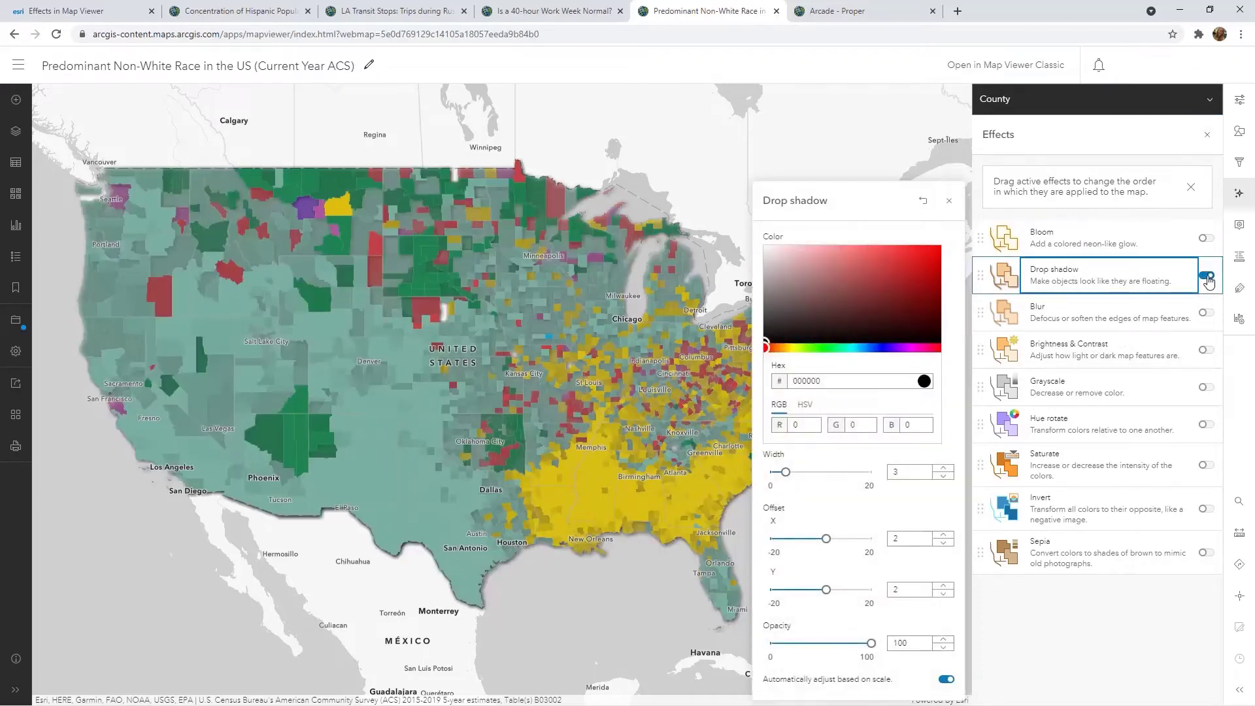
pyautogui.click(952, 200)
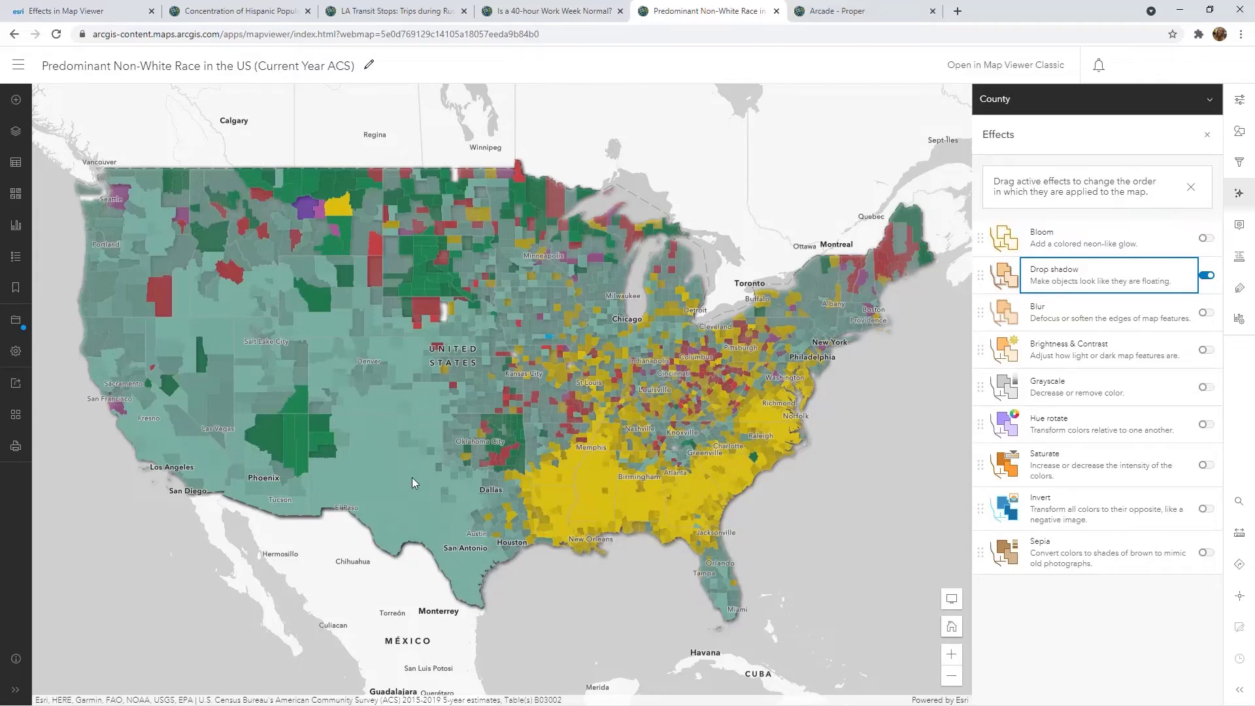
pyautogui.click(810, 11)
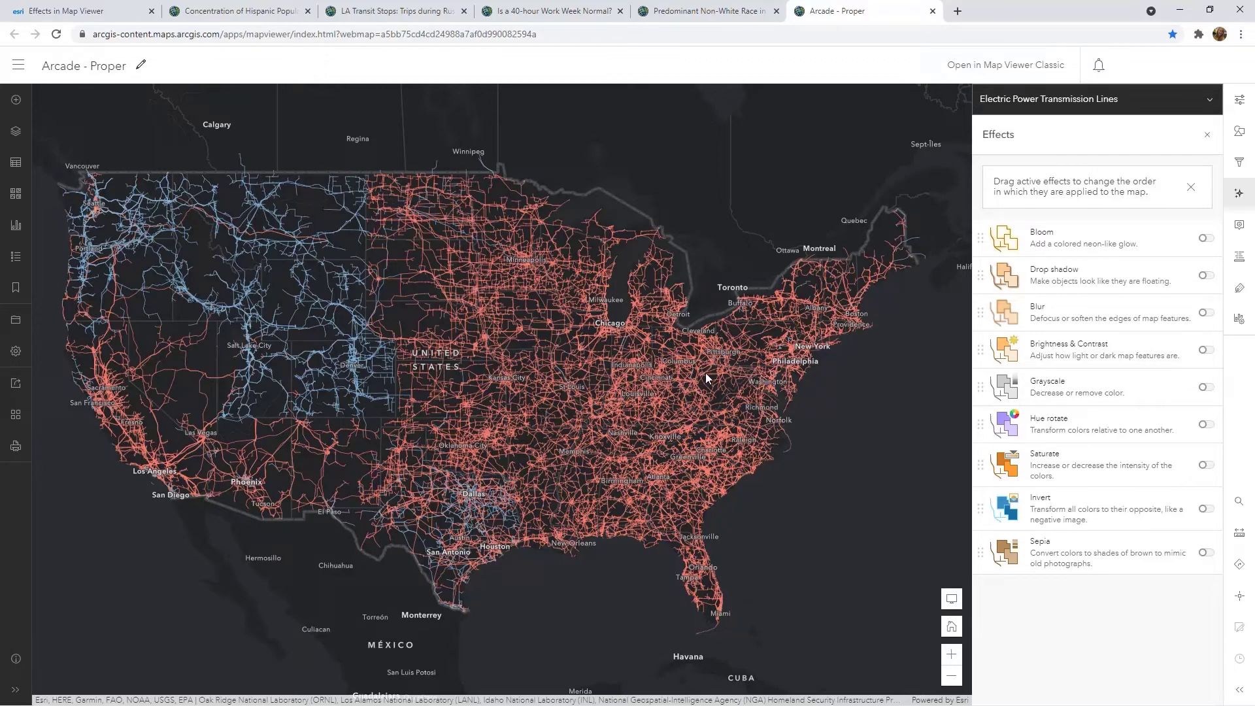
# Add a default drop shadow to the transmission lines, try Bloom at 0.6, then disable it
pyautogui.click(1207, 276)
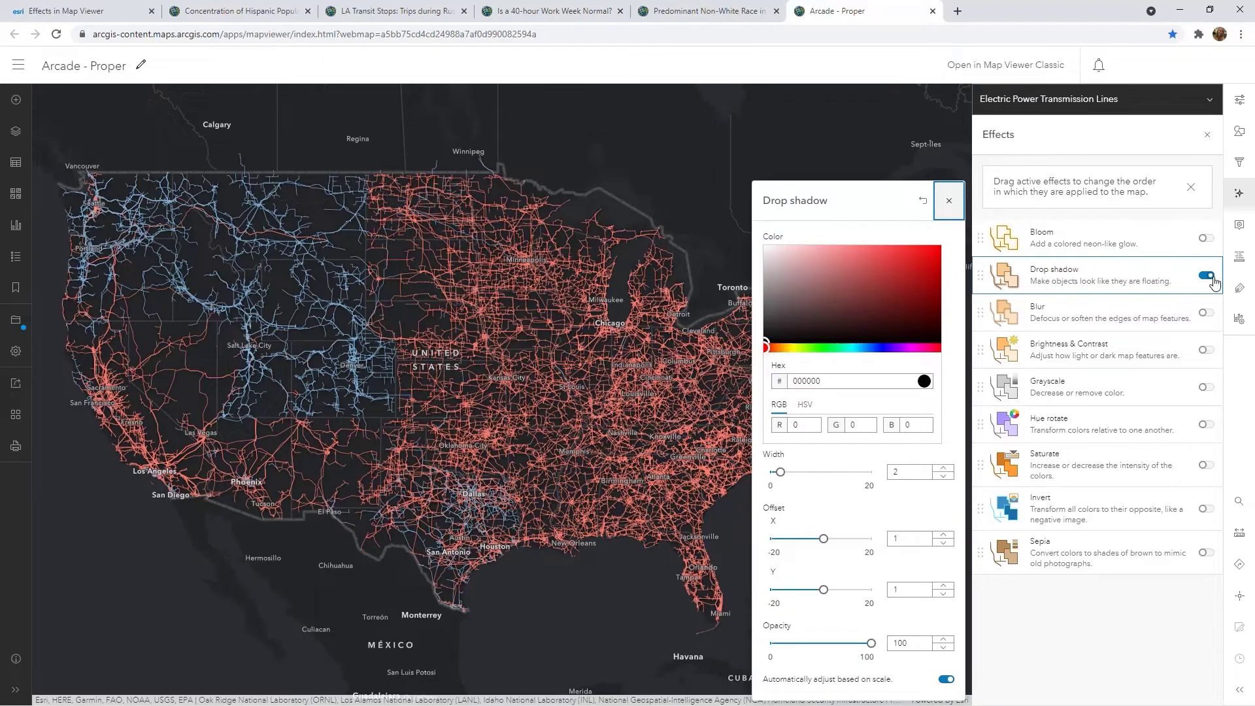
pyautogui.click(951, 202)
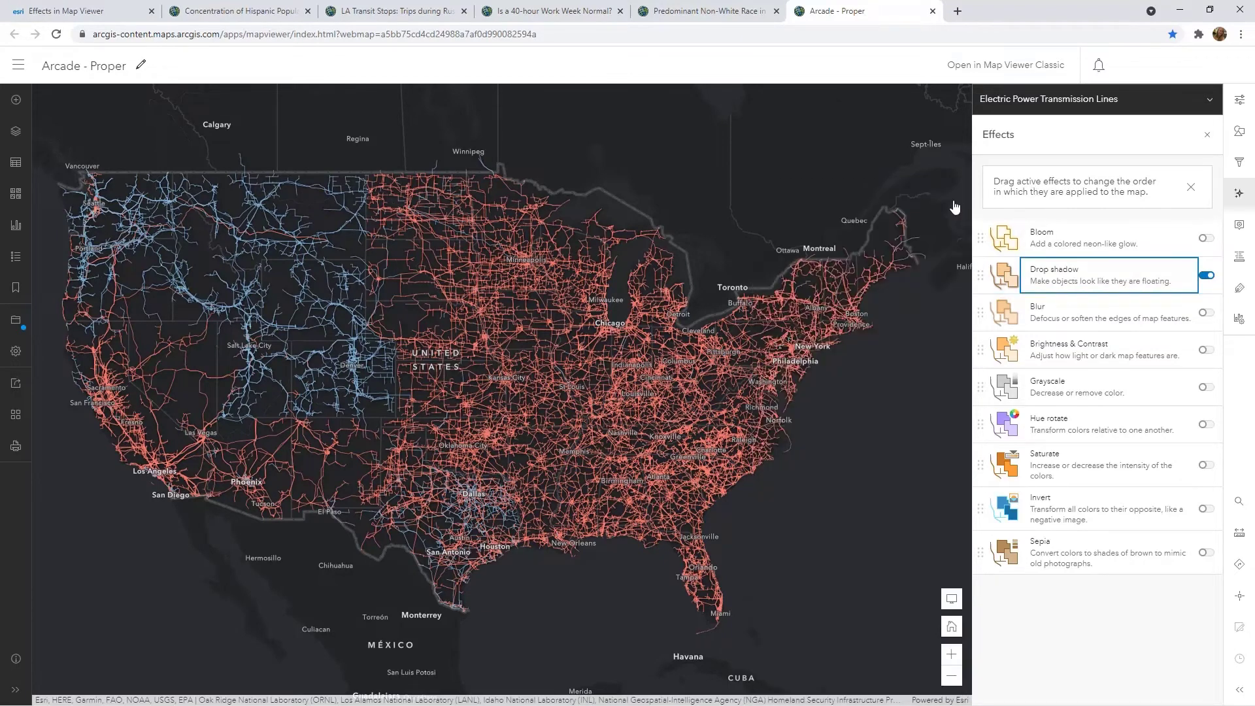
pyautogui.click(1206, 239)
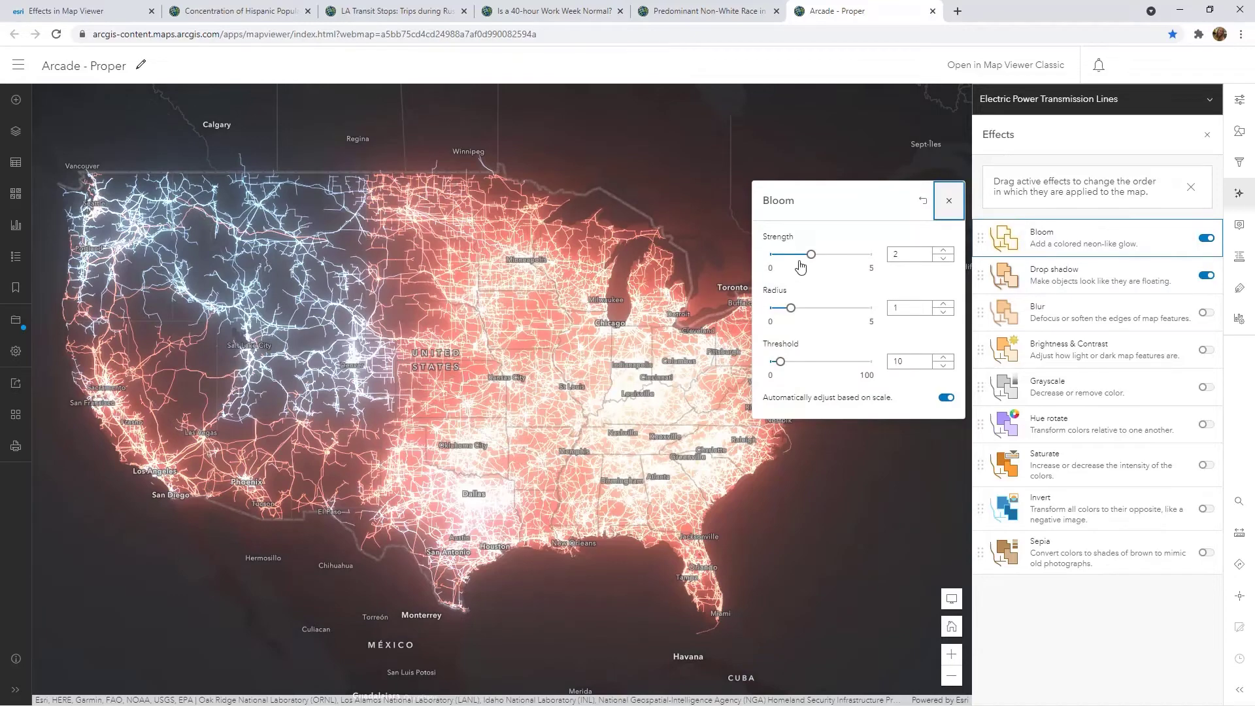
pyautogui.moveTo(810, 254)
pyautogui.mouseDown()
pyautogui.moveTo(772, 256)
pyautogui.moveTo(856, 256)
pyautogui.moveTo(775, 260)
pyautogui.moveTo(814, 257)
pyautogui.mouseUp()
pyautogui.click(949, 200)
pyautogui.click(1208, 239)
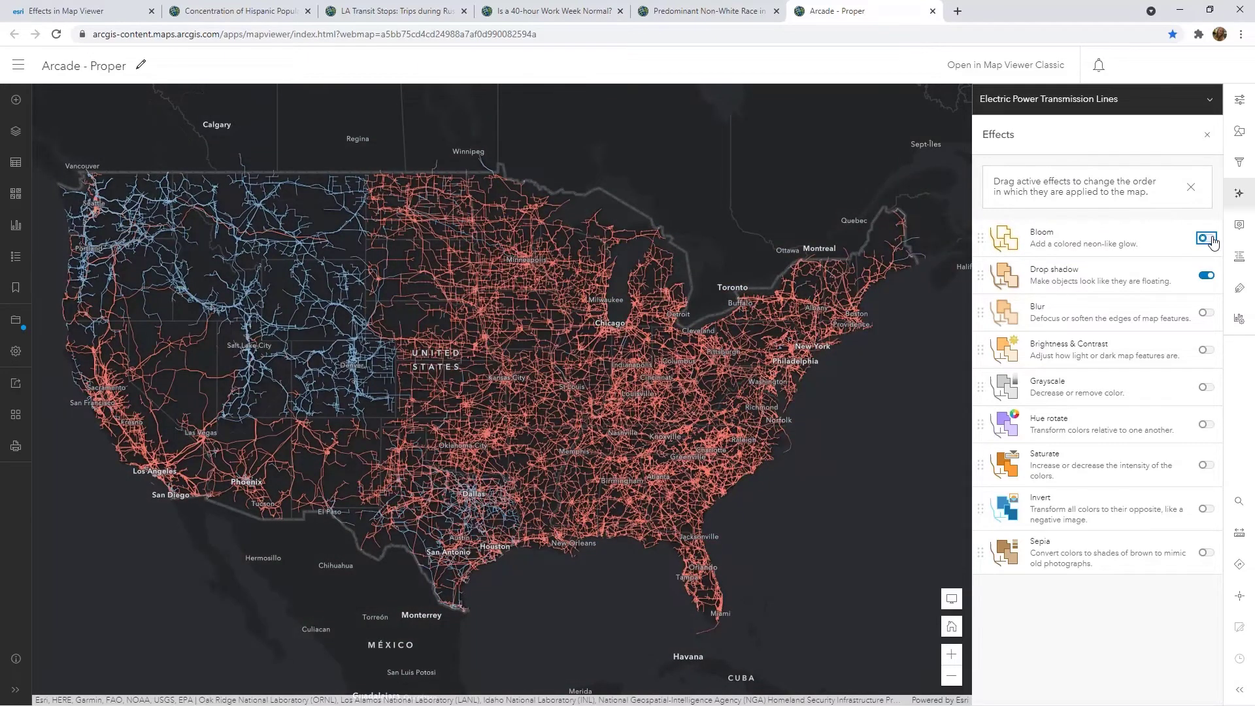
# Try Brightness & Contrast on the lines, resetting brightness to 150, then switch it off
pyautogui.click(1205, 352)
pyautogui.moveTo(820, 254)
pyautogui.mouseDown()
pyautogui.moveTo(773, 261)
pyautogui.moveTo(809, 259)
pyautogui.moveTo(798, 259)
pyautogui.mouseUp()
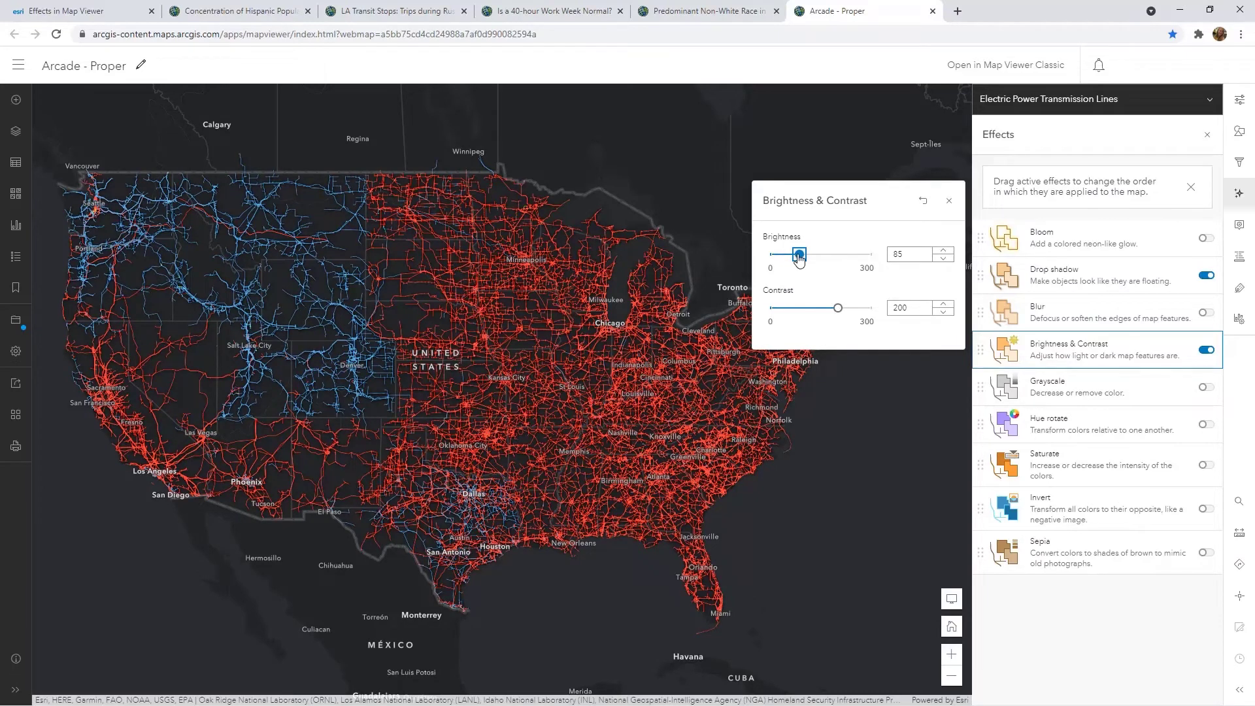
pyautogui.click(923, 205)
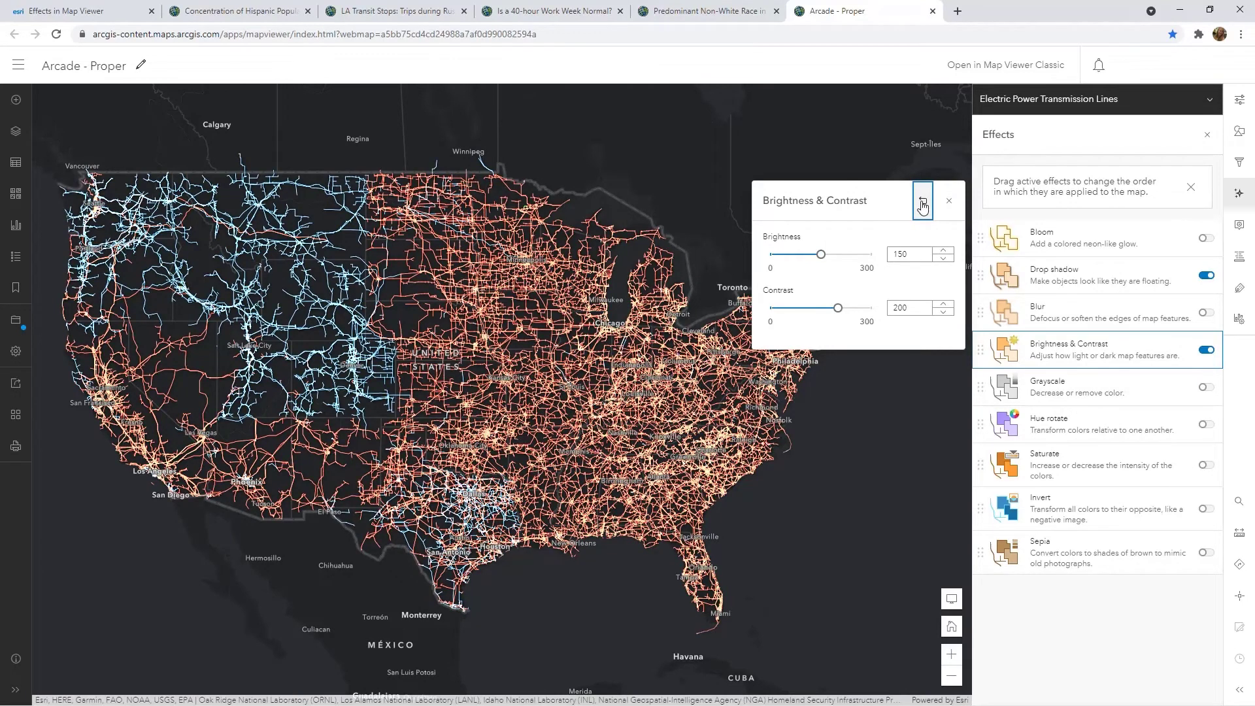
pyautogui.click(949, 201)
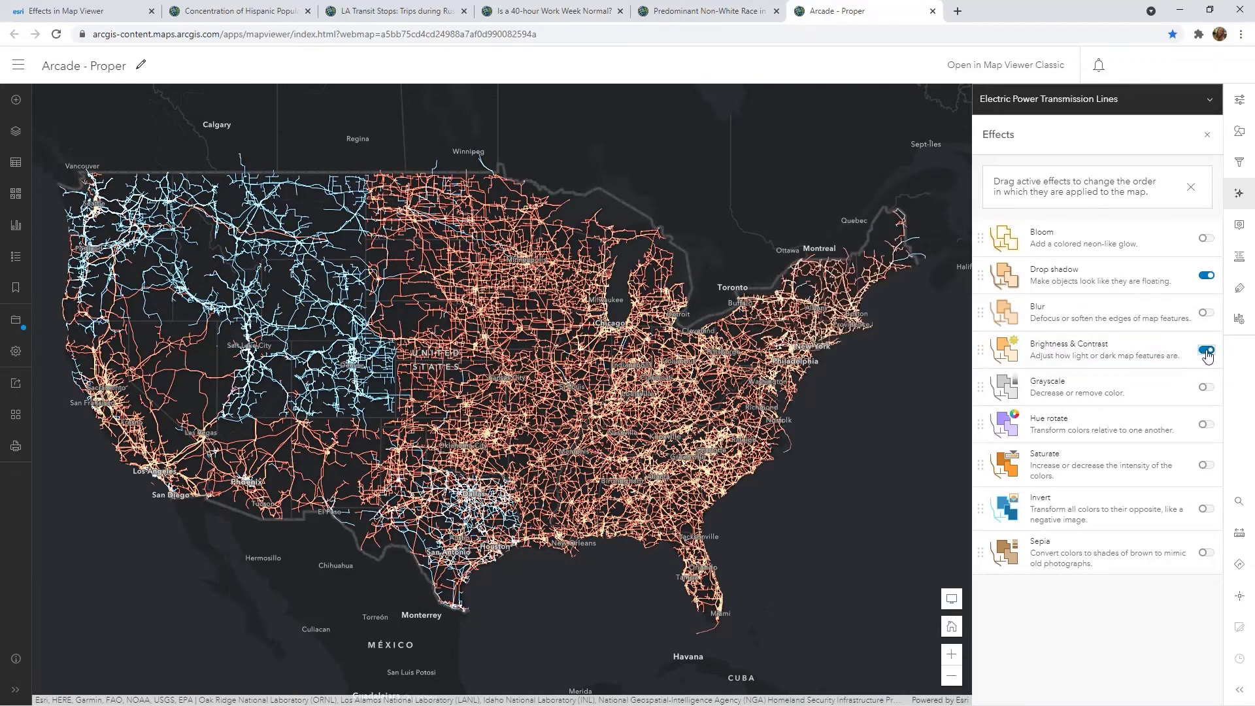
pyautogui.click(1206, 350)
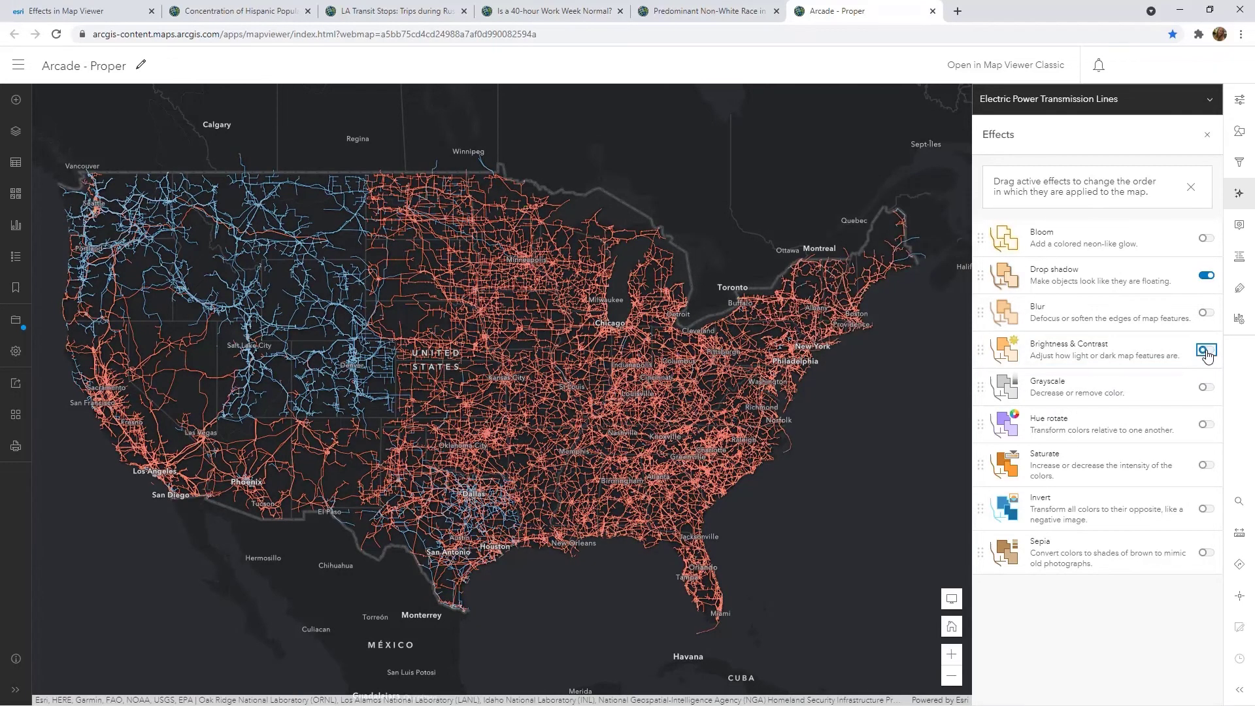
# Hue-rotate the transmission lines by 212 degrees and return to the Effects blog post
pyautogui.click(1209, 426)
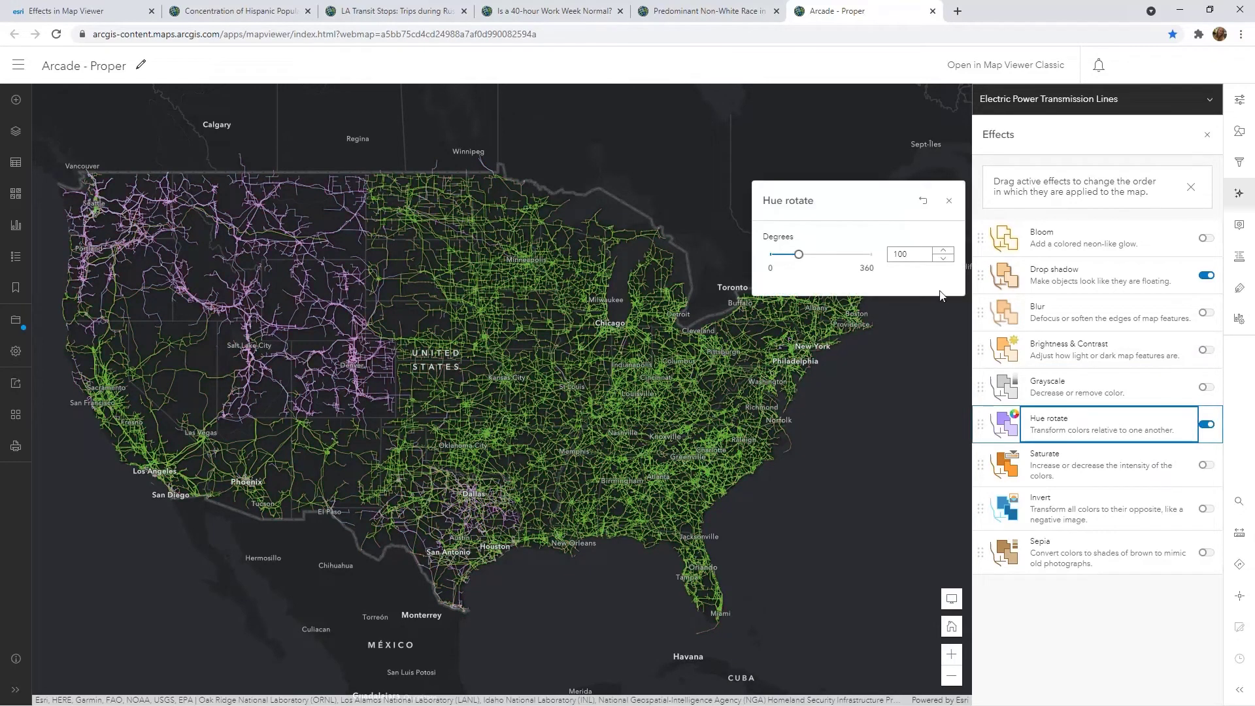
pyautogui.moveTo(798, 257); pyautogui.dragTo(830, 256)
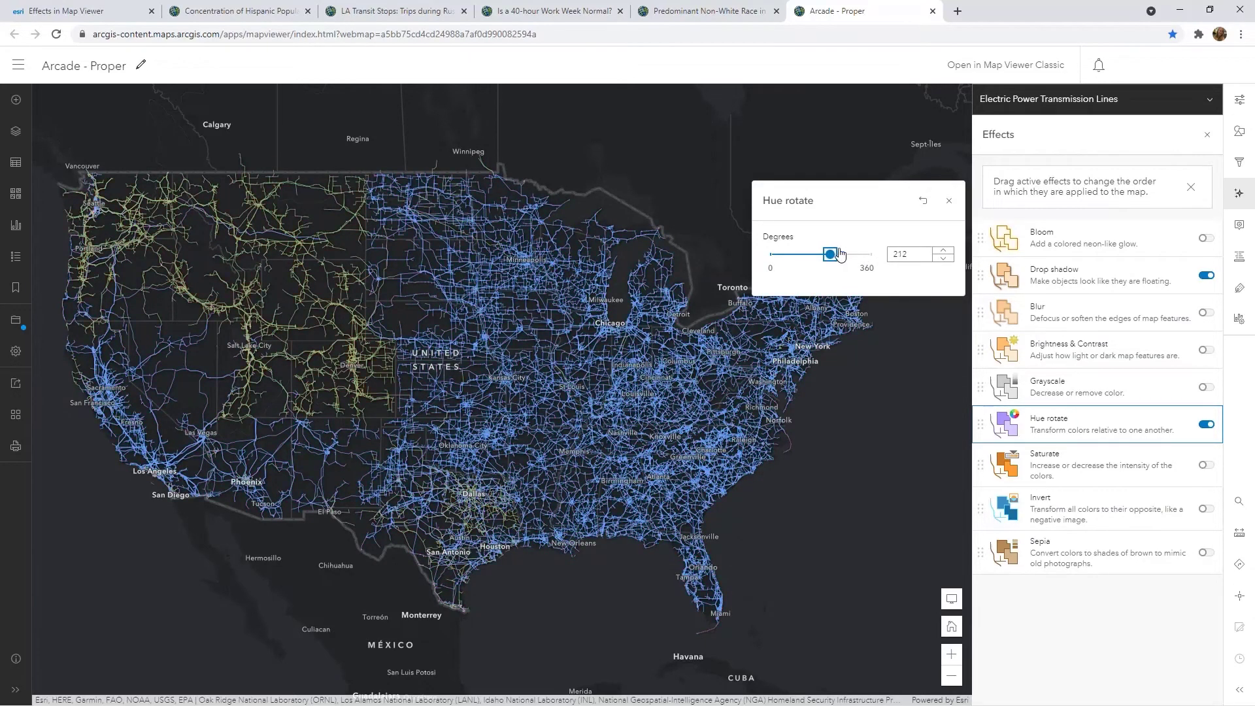
pyautogui.click(948, 204)
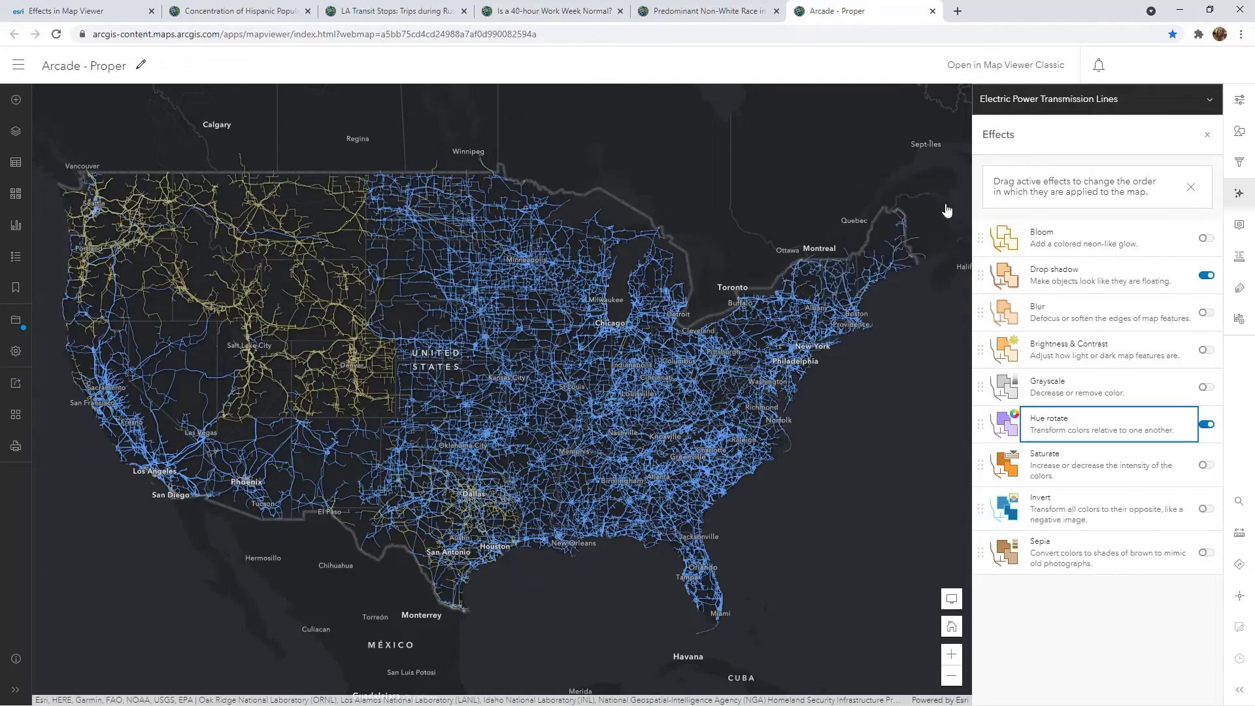
pyautogui.click(53, 9)
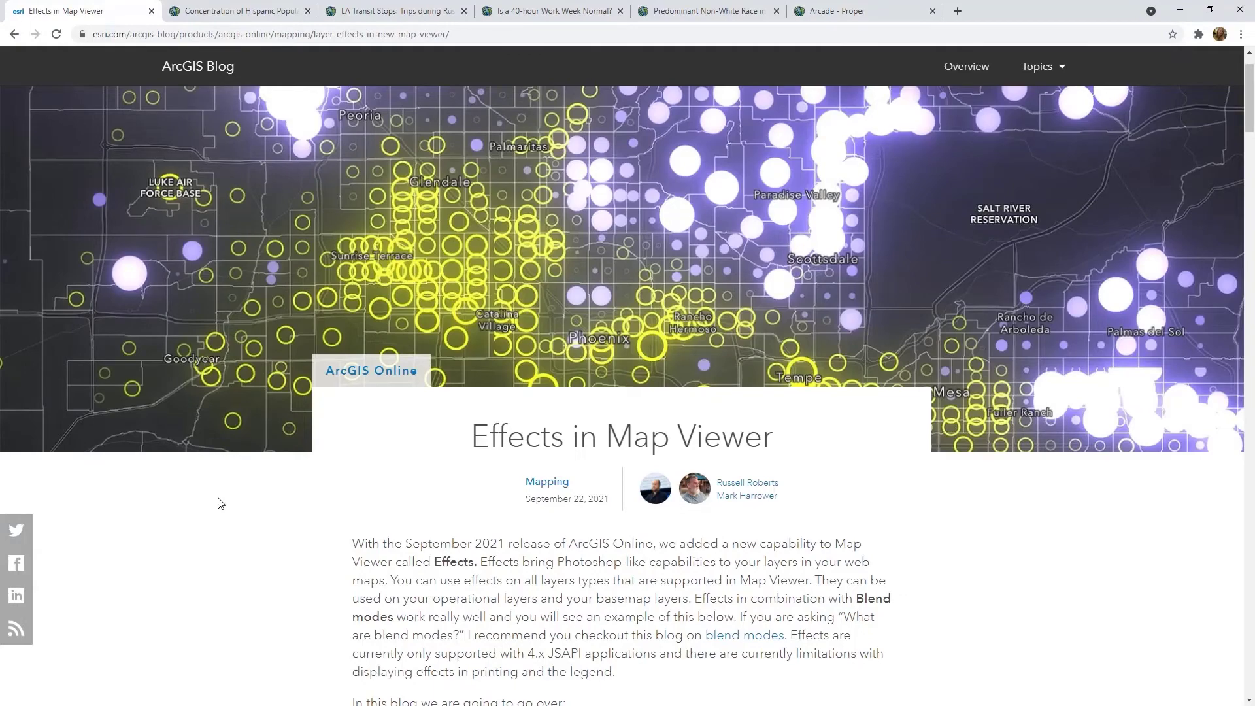
pyautogui.scroll(-12, 209, 440)
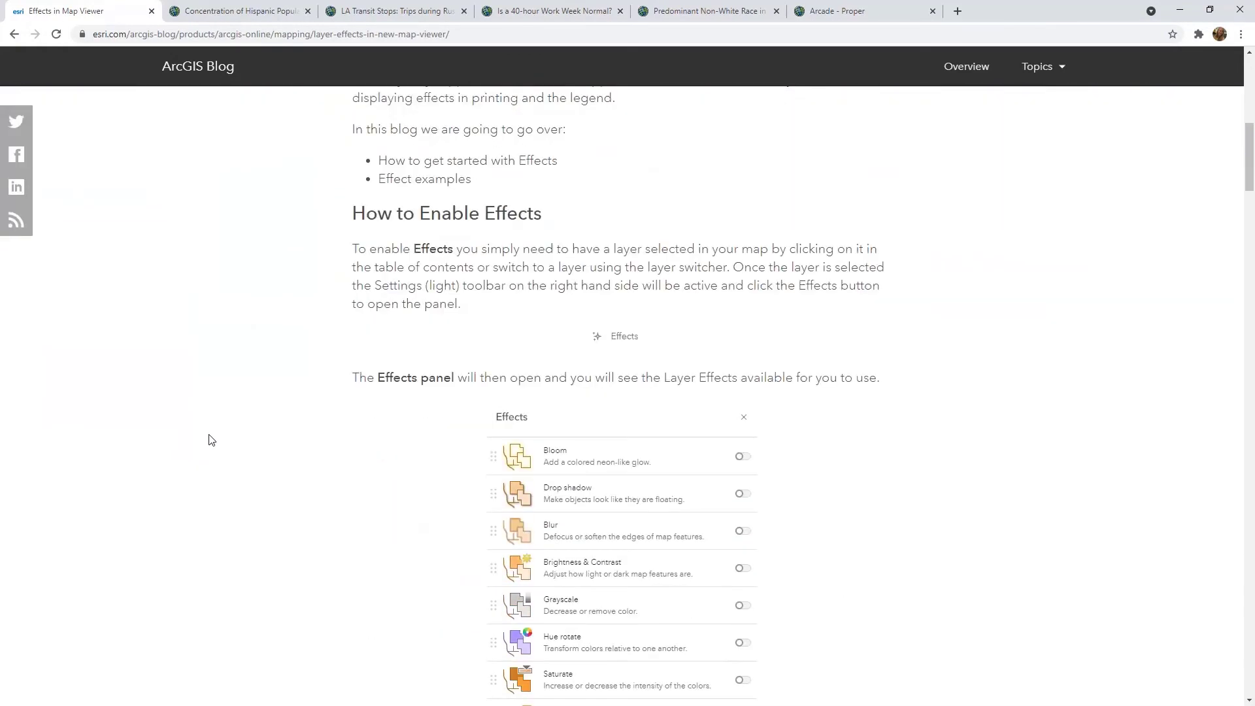